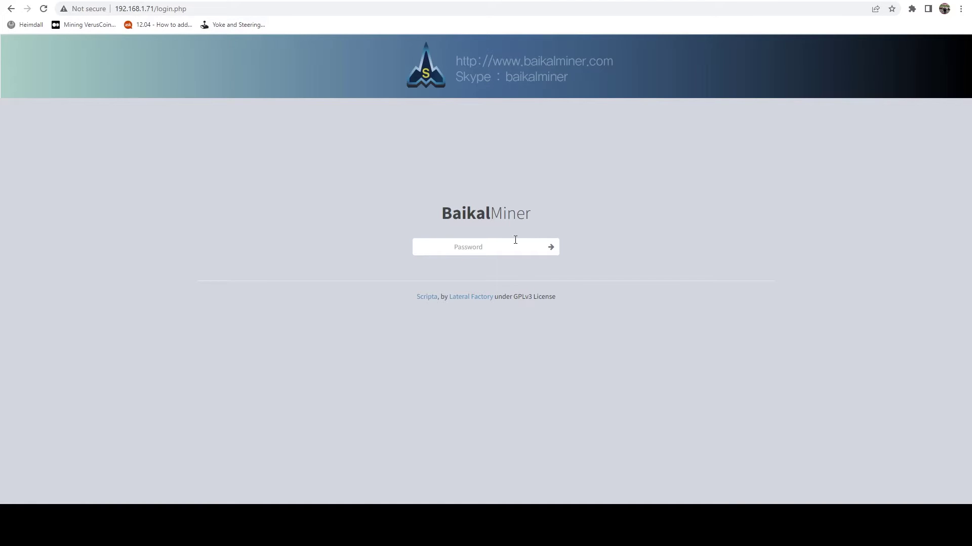
- Log in to the BaikalMiner dashboard with the account password and decline Chrome's offer to save it
{"action": "left_click", "coordinate": [490, 242]}
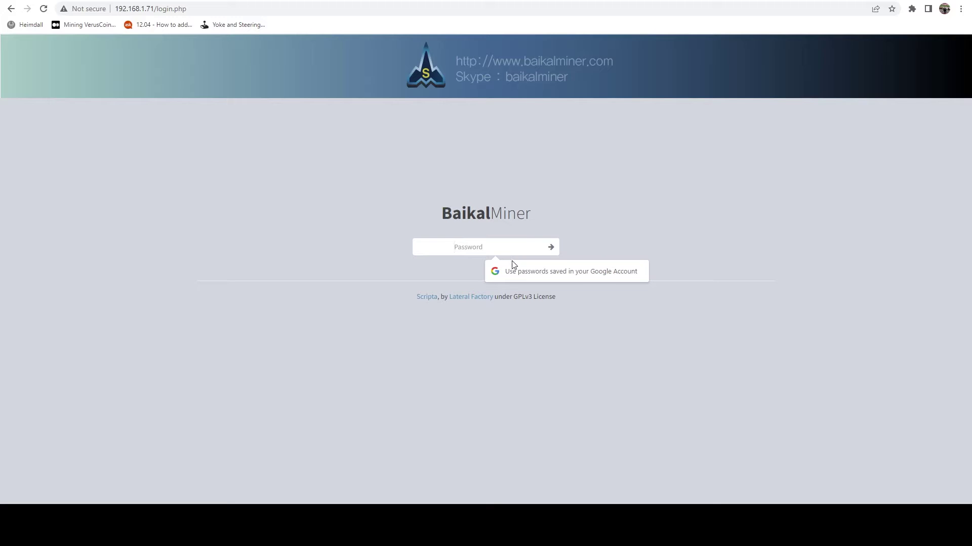
{"action": "type", "text": "••••••"}
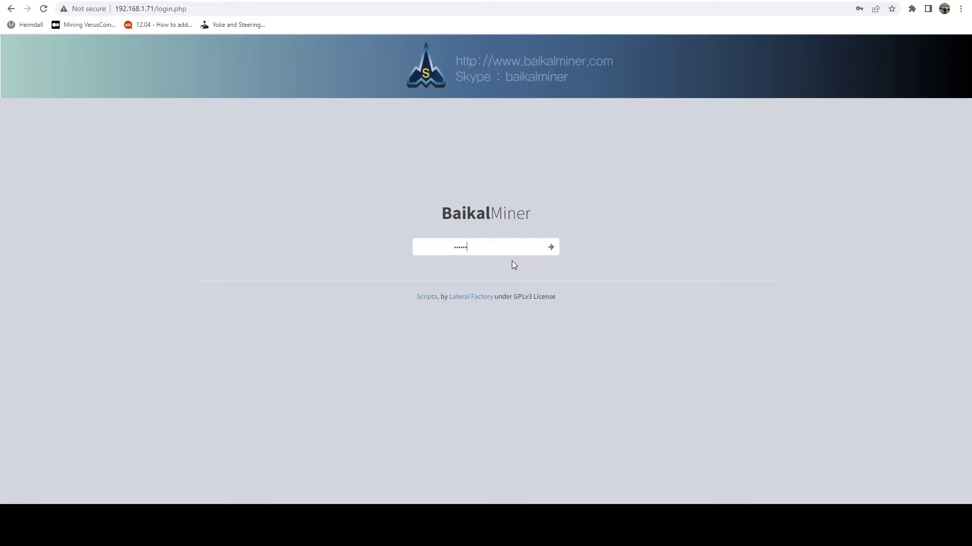
{"action": "left_click", "coordinate": [551, 247]}
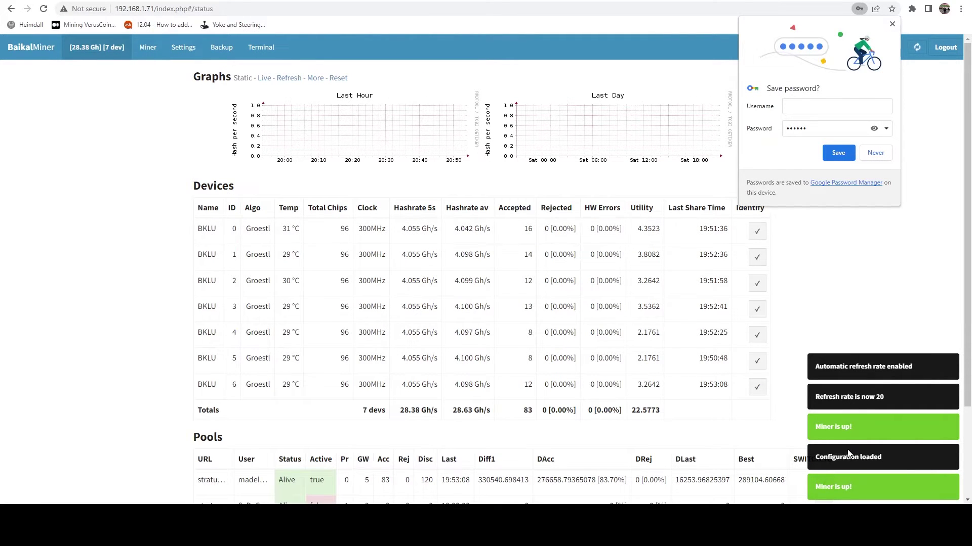
{"action": "left_click", "coordinate": [892, 23]}
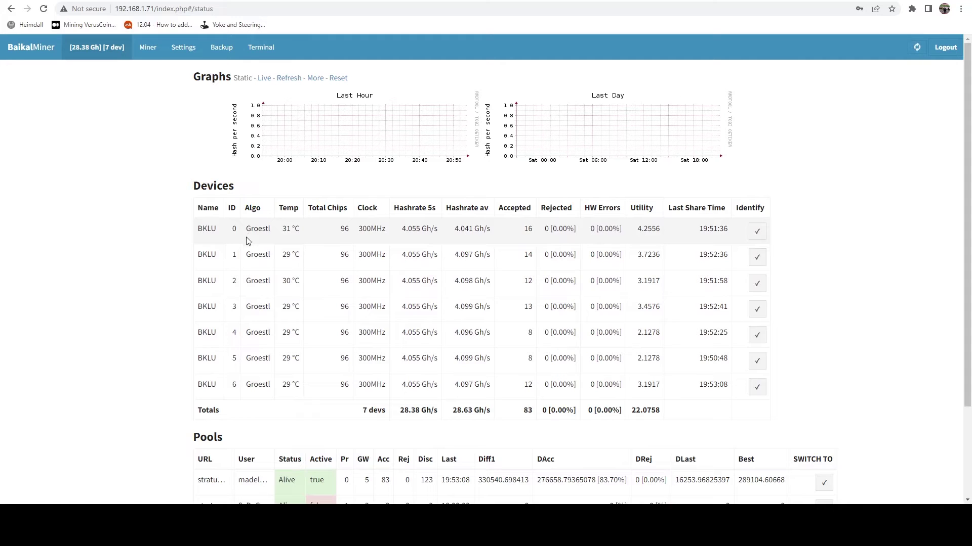
{"action": "scroll", "coordinate": [248, 252], "scroll_direction": "down", "scroll_amount": 1}
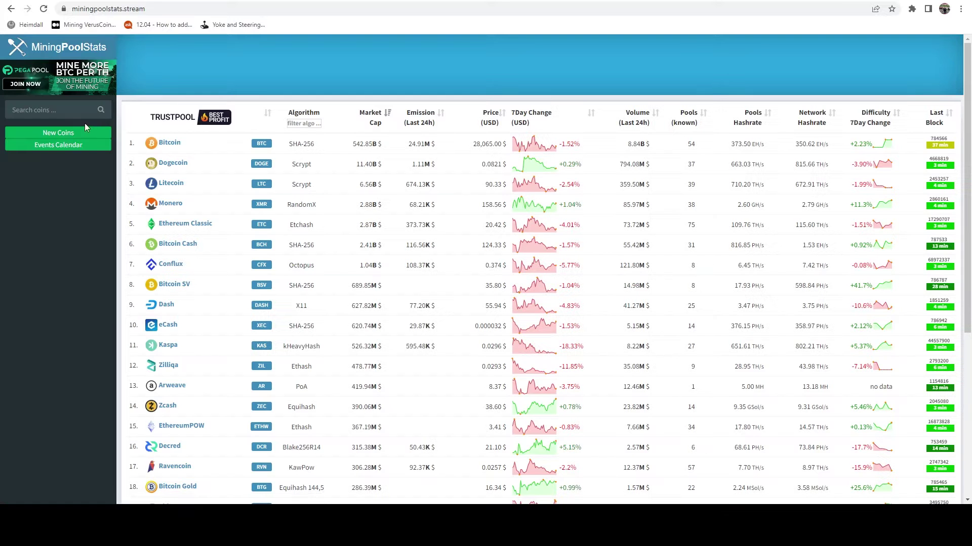
- Search MiningPoolStats for grs to bring up the Groestlcoin statistics page
{"action": "left_click", "coordinate": [50, 110]}
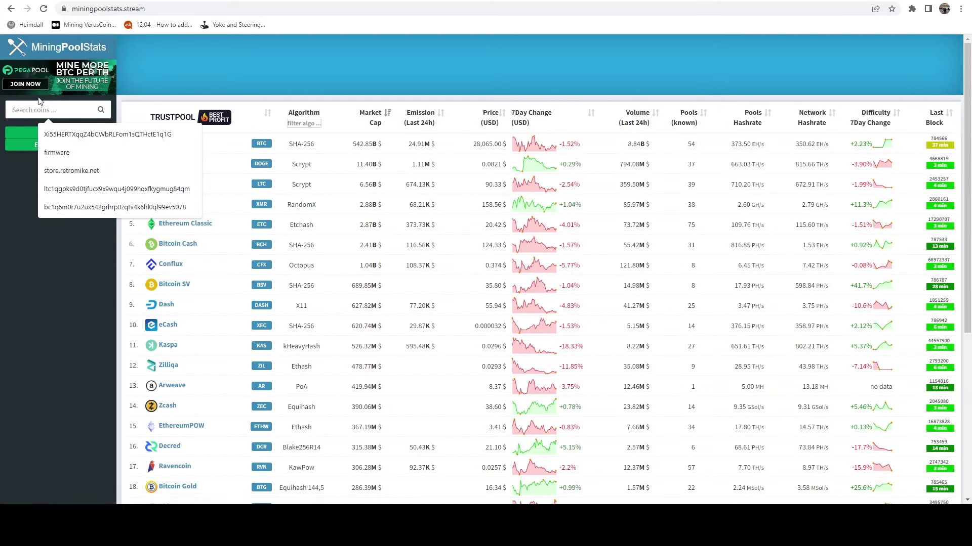
{"action": "type", "text": "grs"}
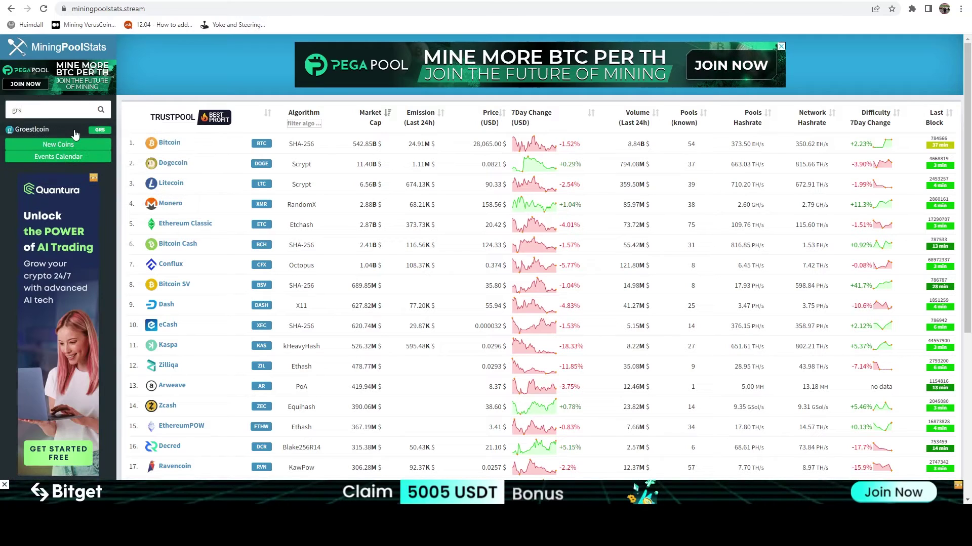
{"action": "key", "text": "Return"}
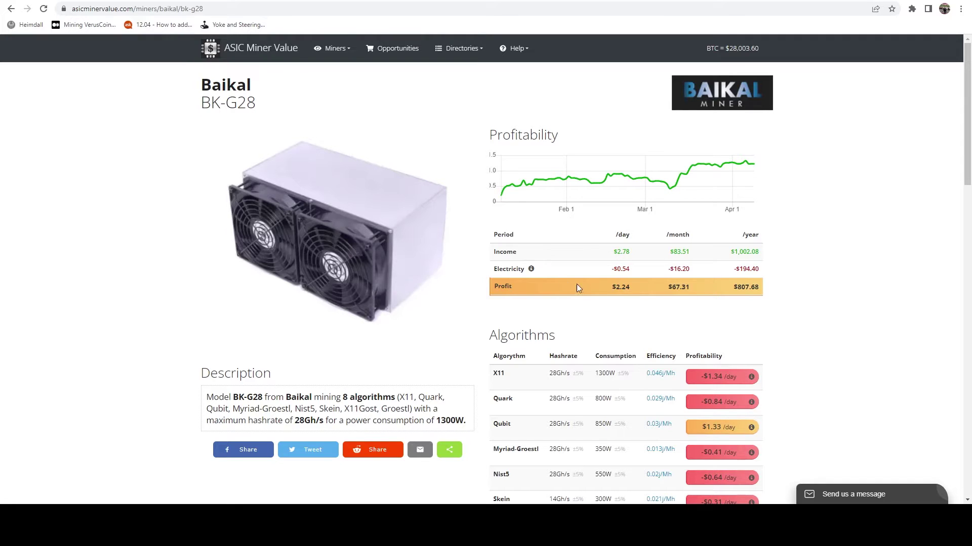
{"action": "left_click_drag", "start_coordinate": [638, 295], "coordinate": [611, 294]}
{"action": "left_click", "coordinate": [298, 302]}
{"action": "scroll", "coordinate": [150, 301], "scroll_direction": "down", "scroll_amount": 15}
{"action": "scroll", "coordinate": [154, 311], "scroll_direction": "down", "scroll_amount": 6}
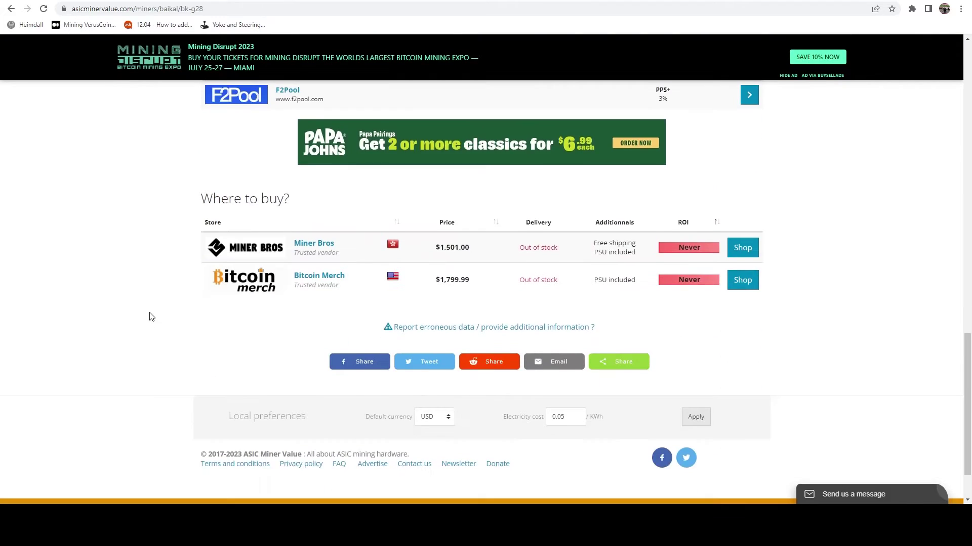
{"action": "scroll", "coordinate": [568, 364], "scroll_direction": "up", "scroll_amount": 20}
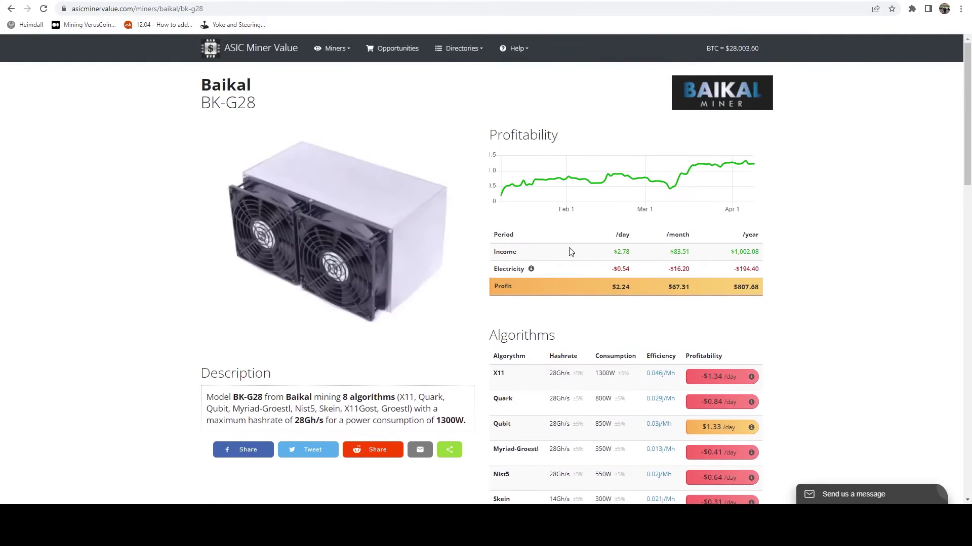
{"action": "double_click", "coordinate": [622, 253]}
{"action": "left_click", "coordinate": [622, 254]}
{"action": "left_click_drag", "start_coordinate": [632, 271], "coordinate": [613, 272]}
{"action": "scroll", "coordinate": [891, 280], "scroll_direction": "down", "scroll_amount": 5}
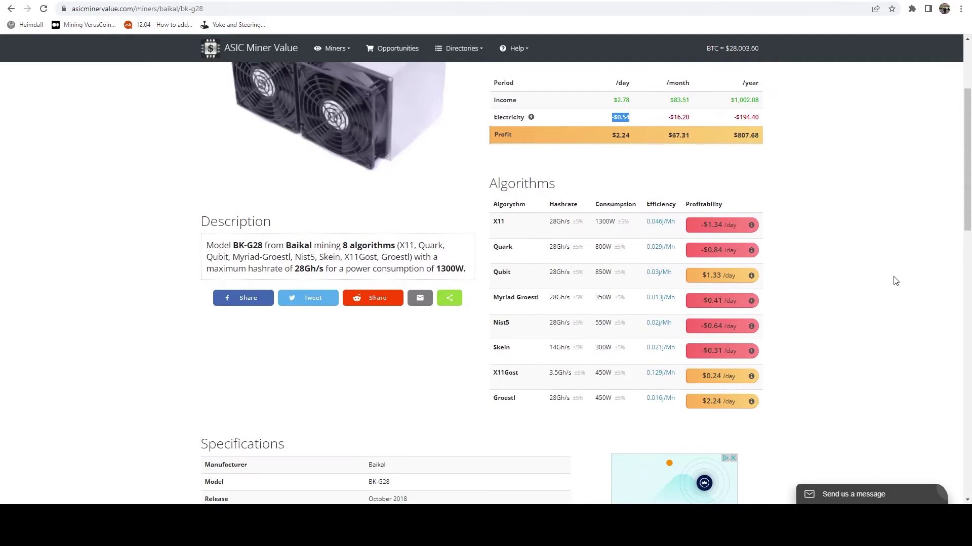
{"action": "scroll", "coordinate": [883, 286], "scroll_direction": "up", "scroll_amount": 2}
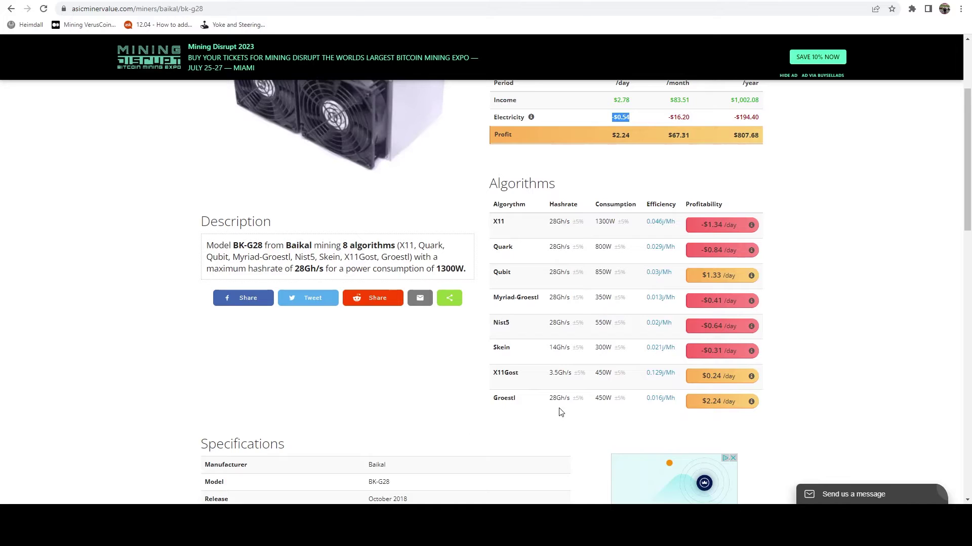
{"action": "left_click_drag", "start_coordinate": [613, 400], "coordinate": [548, 405]}
{"action": "left_click_drag", "start_coordinate": [507, 224], "coordinate": [484, 223]}
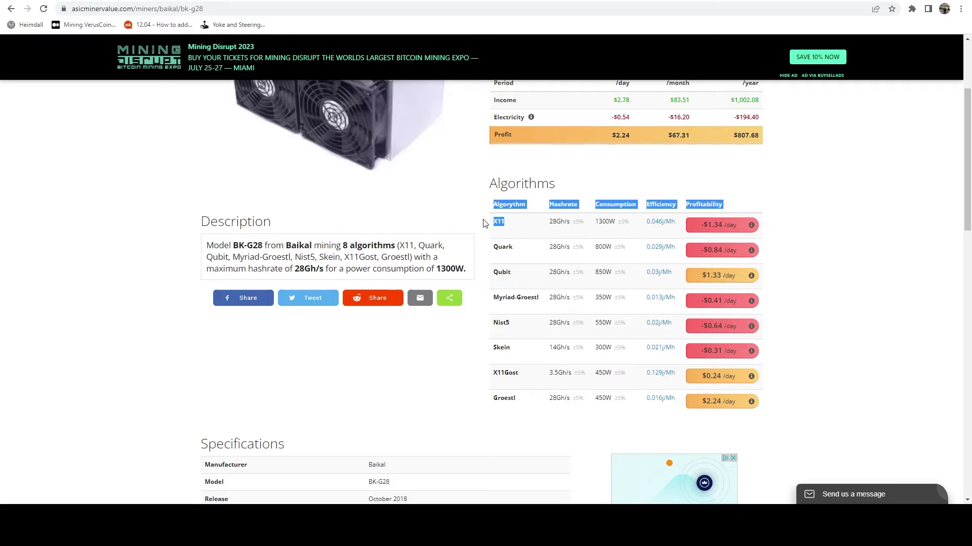
{"action": "left_click", "coordinate": [523, 226]}
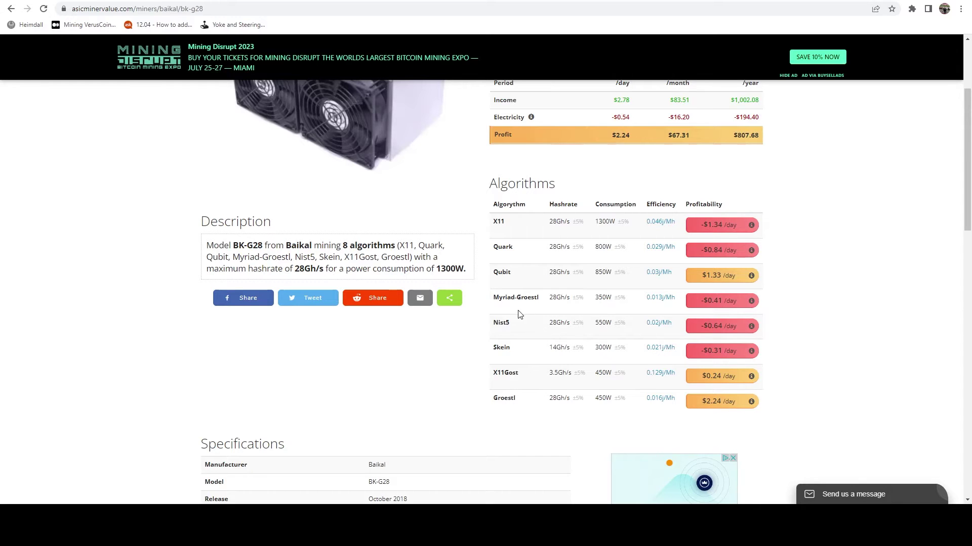
{"action": "left_click_drag", "start_coordinate": [510, 332], "coordinate": [495, 326]}
{"action": "left_click", "coordinate": [505, 339]}
{"action": "double_click", "coordinate": [501, 348]}
{"action": "left_click", "coordinate": [511, 372]}
{"action": "left_click_drag", "start_coordinate": [500, 274], "coordinate": [558, 273]}
- Scroll up the Groestlcoin pools list and briefly highlight the mining-dutch.nl entry
{"action": "scroll", "coordinate": [541, 387], "scroll_direction": "up", "scroll_amount": 2}
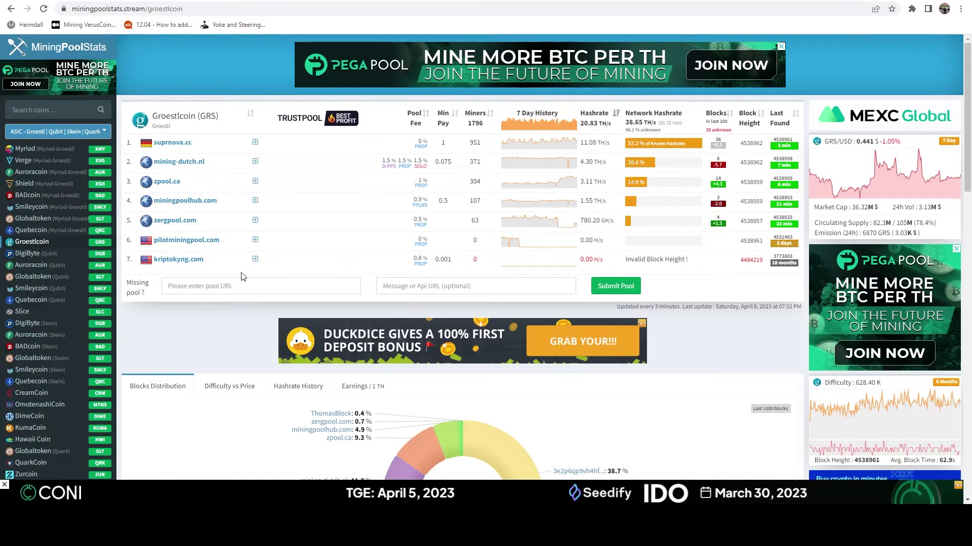
{"action": "left_click_drag", "start_coordinate": [206, 162], "coordinate": [168, 162]}
{"action": "left_click", "coordinate": [230, 166]}
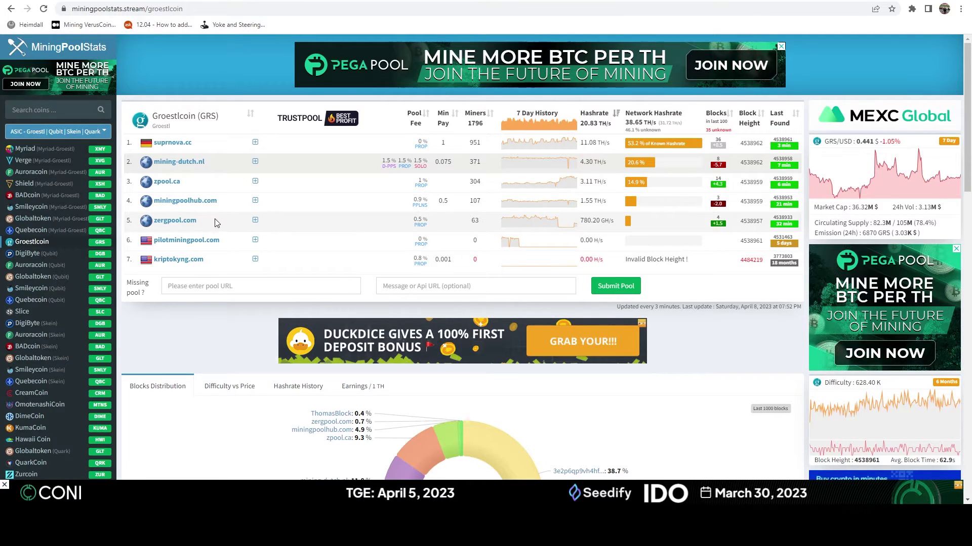
- Go to CoinMarketCap in a new tab using the 'coin' address autocomplete
{"action": "key", "text": "ctrl+t"}
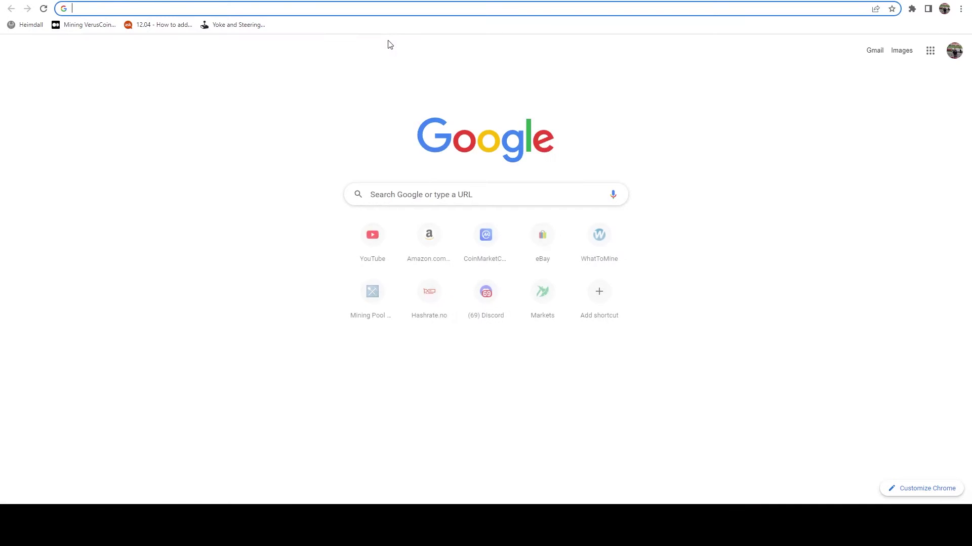
{"action": "type", "text": "coin"}
{"action": "key", "text": "Return"}
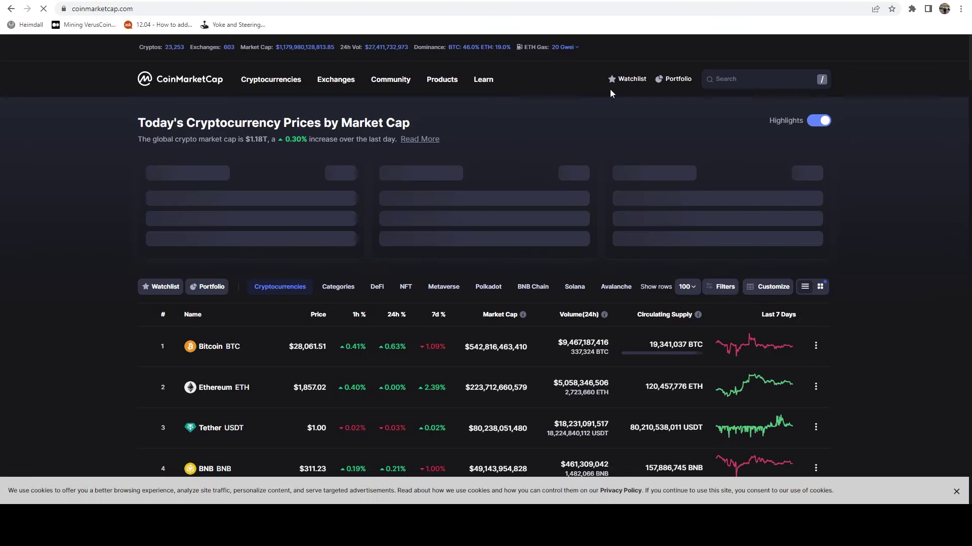
- Search grs, open the Groestlcoin page, and set its price chart to ALL
{"action": "left_click", "coordinate": [739, 81]}
{"action": "type", "text": "grs"}
{"action": "left_click", "coordinate": [699, 120]}
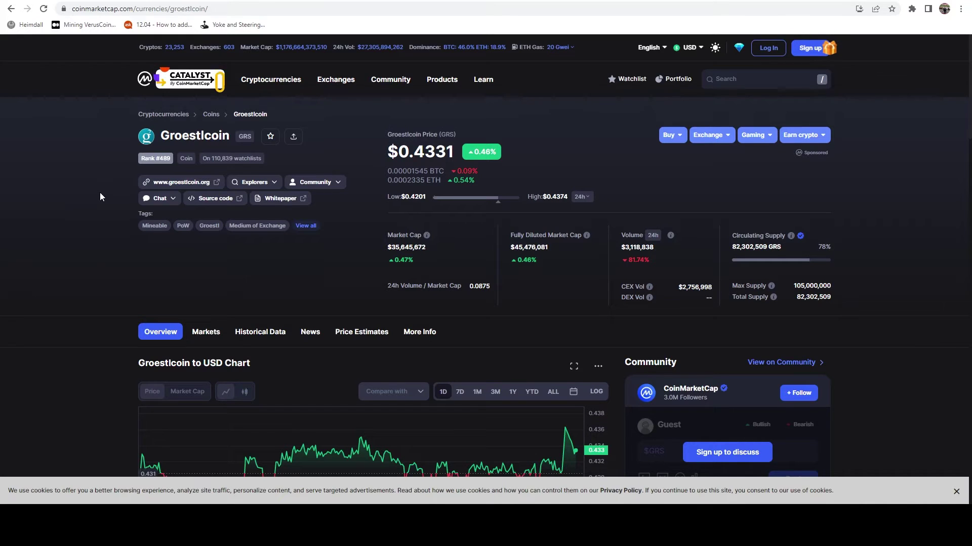
{"action": "scroll", "coordinate": [99, 198], "scroll_direction": "down", "scroll_amount": 3}
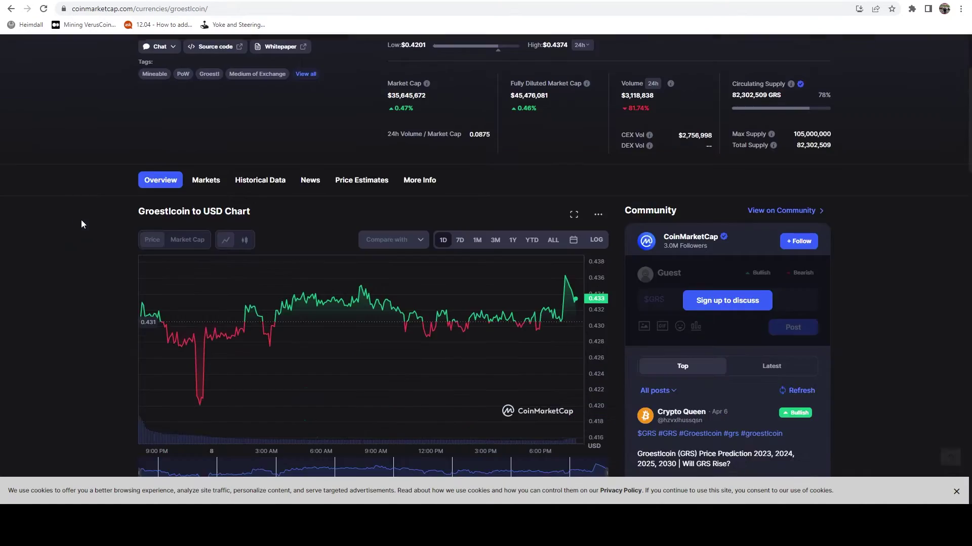
{"action": "left_click", "coordinate": [560, 240]}
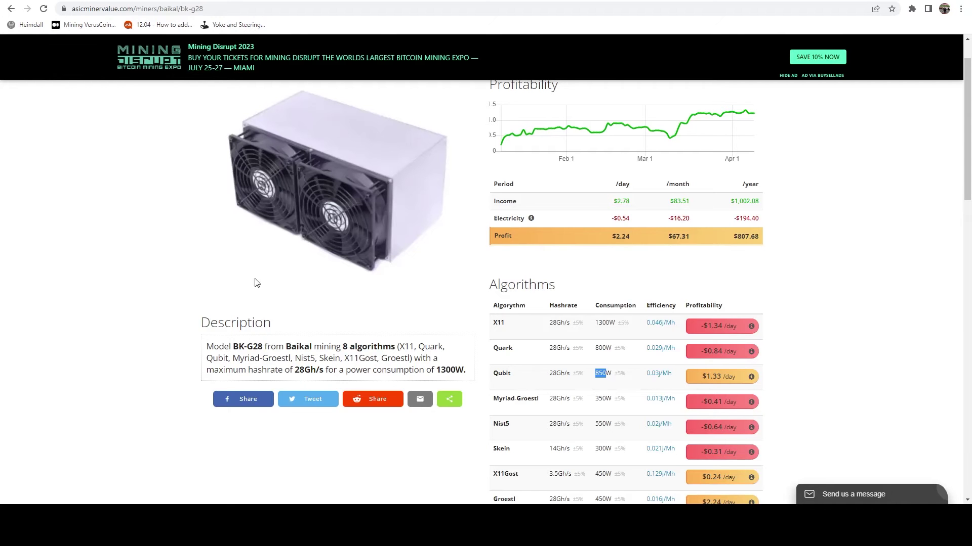
- Return to the full miners ranking and highlight the Baikal BK-G28 row: 28 GH/s, 1300 W, $2.25/day
{"action": "scroll", "coordinate": [233, 257], "scroll_direction": "up", "scroll_amount": 1}
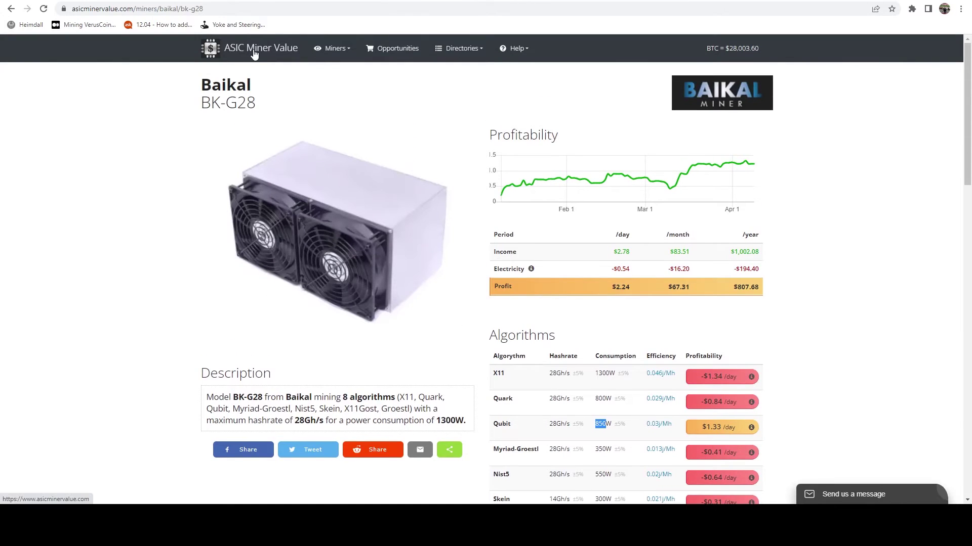
{"action": "left_click", "coordinate": [255, 54]}
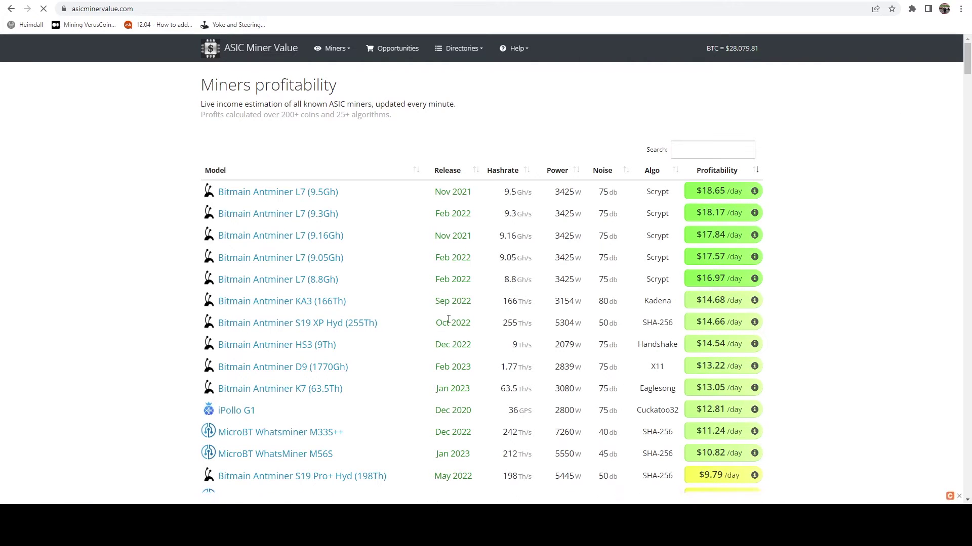
{"action": "scroll", "coordinate": [782, 204], "scroll_direction": "down", "scroll_amount": 6}
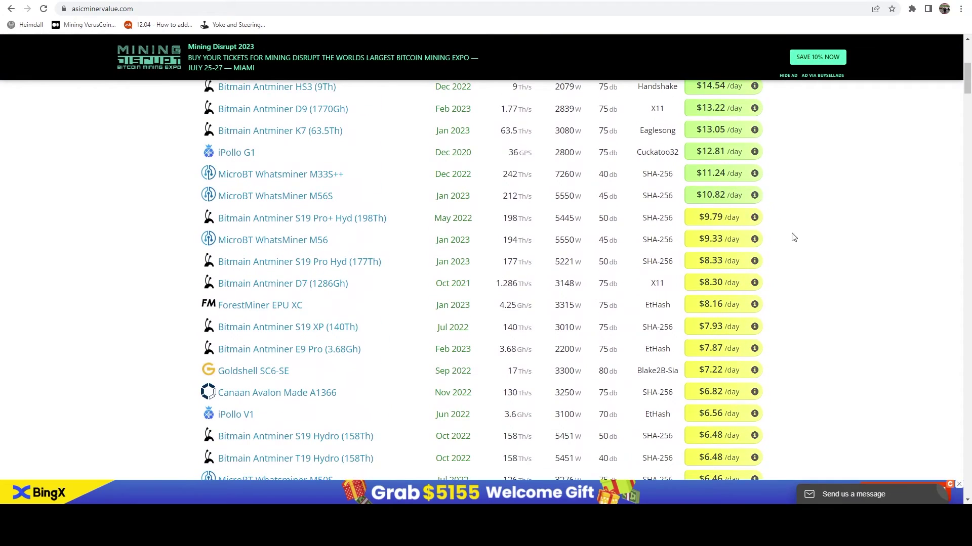
{"action": "scroll", "coordinate": [810, 238], "scroll_direction": "down", "scroll_amount": 12}
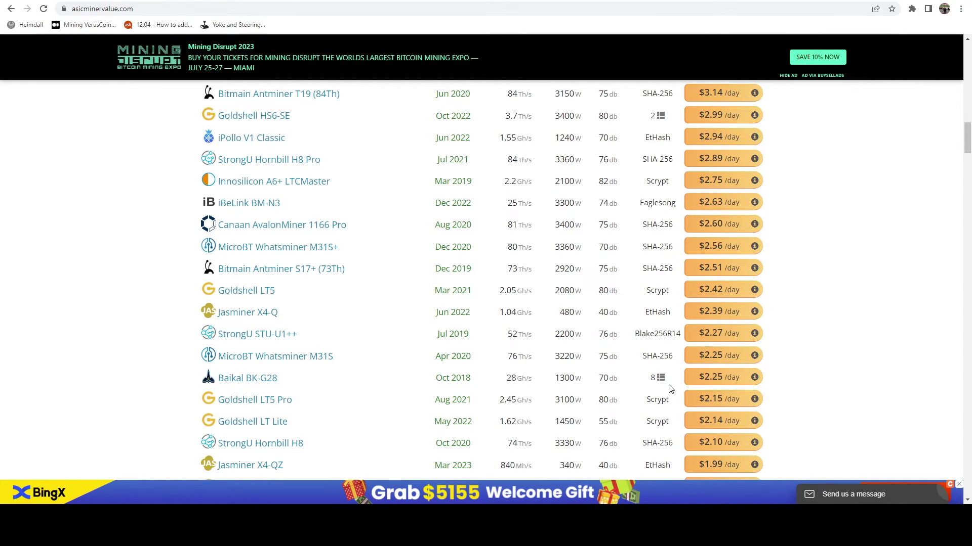
{"action": "left_click_drag", "start_coordinate": [724, 377], "coordinate": [428, 352]}
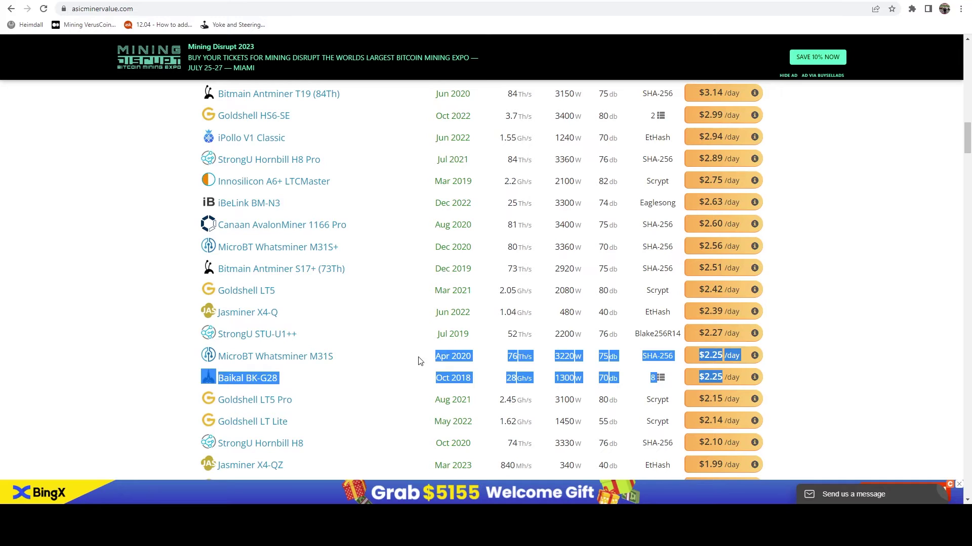
{"action": "left_click_drag", "start_coordinate": [418, 361], "coordinate": [454, 365]}
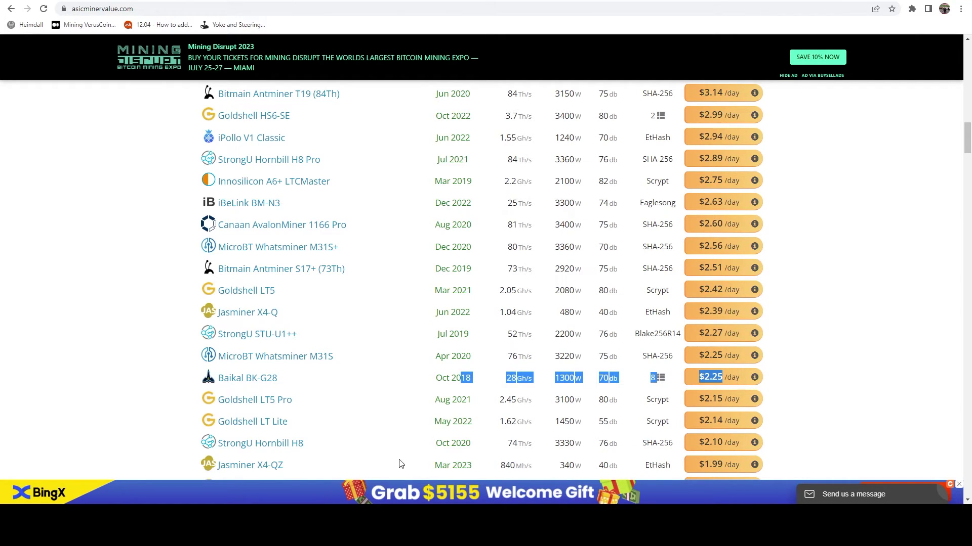
{"action": "left_click_drag", "start_coordinate": [474, 423], "coordinate": [434, 423]}
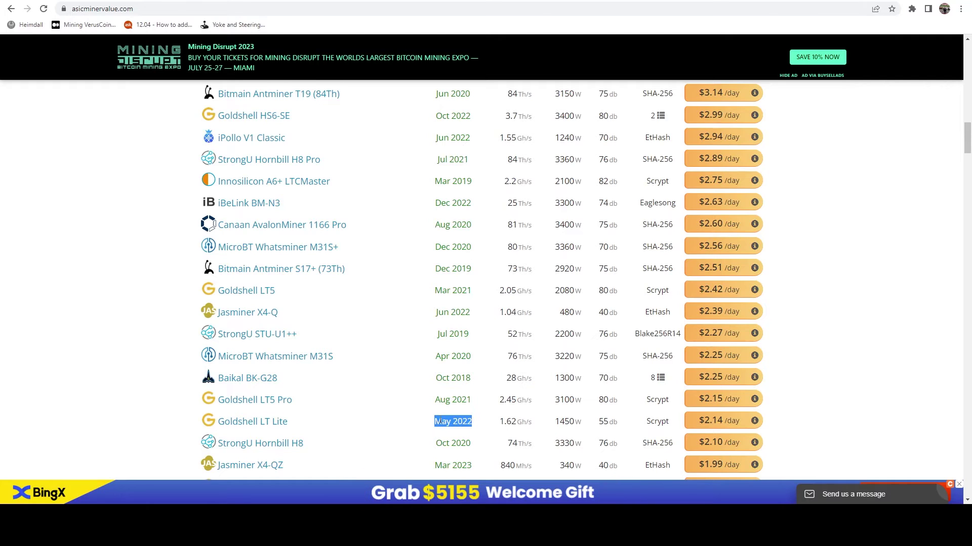
{"action": "left_click_drag", "start_coordinate": [471, 378], "coordinate": [464, 377]}
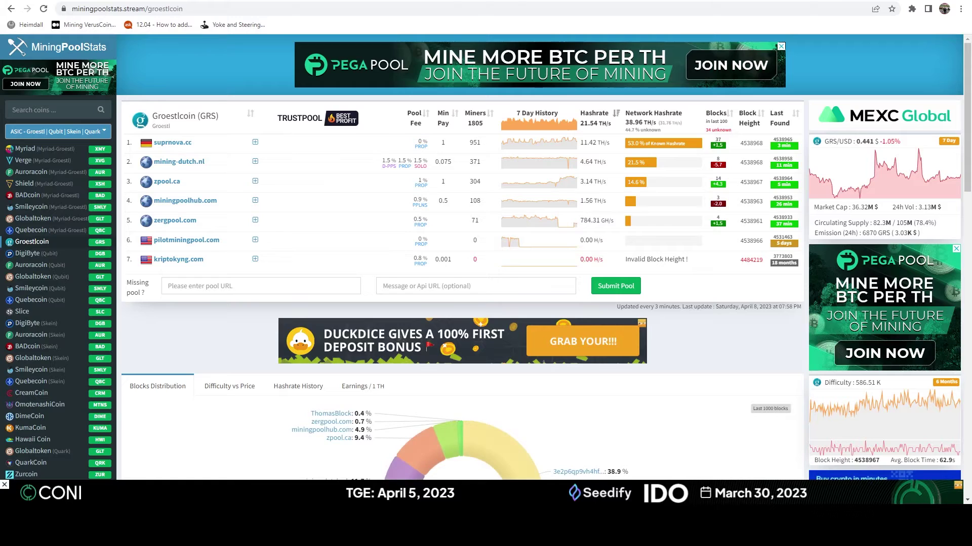
- Load zergpool.com in a new tab, expand its Region list, then show CoinMarketCap's Groestlcoin markets
{"action": "key", "text": "ctrl+t"}
{"action": "type", "text": "zergpool.com"}
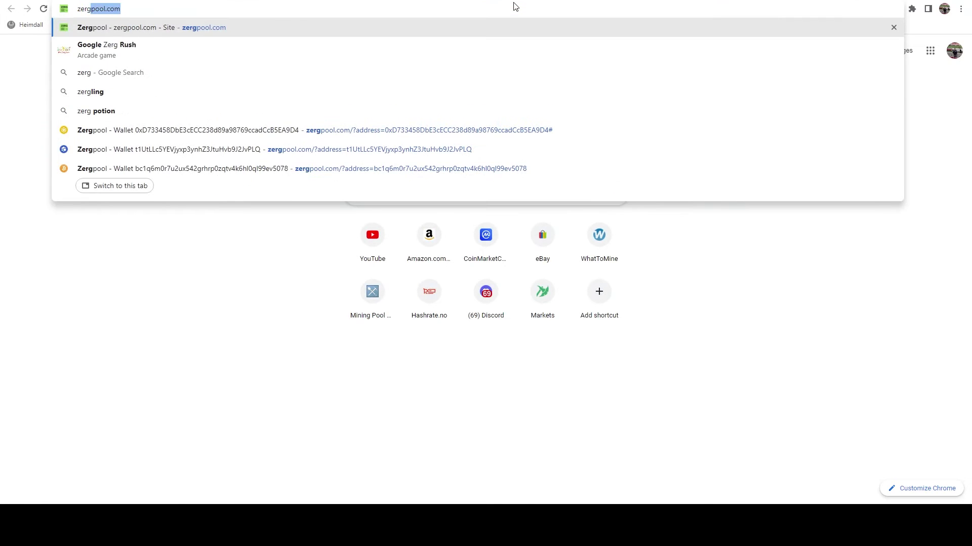
{"action": "key", "text": "Return"}
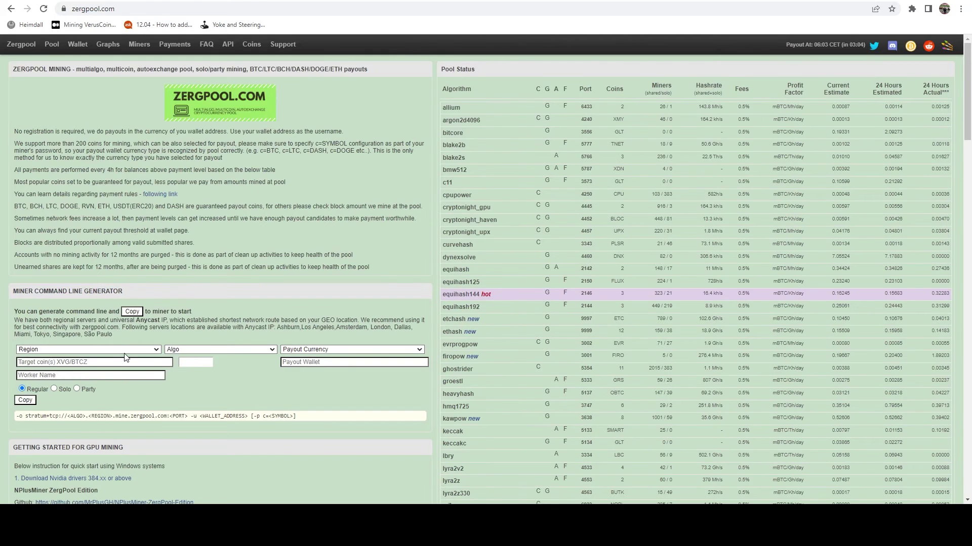
{"action": "left_click", "coordinate": [124, 349]}
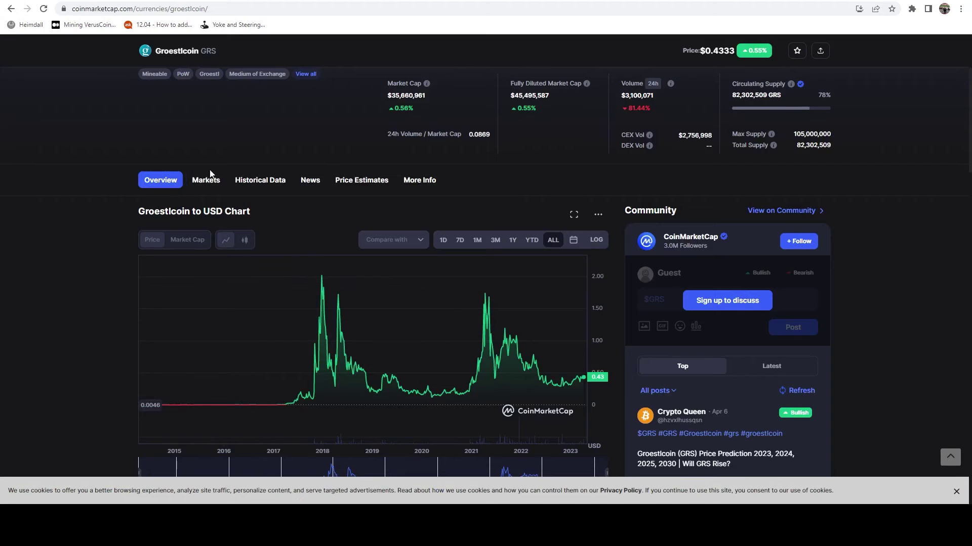
{"action": "left_click", "coordinate": [196, 187]}
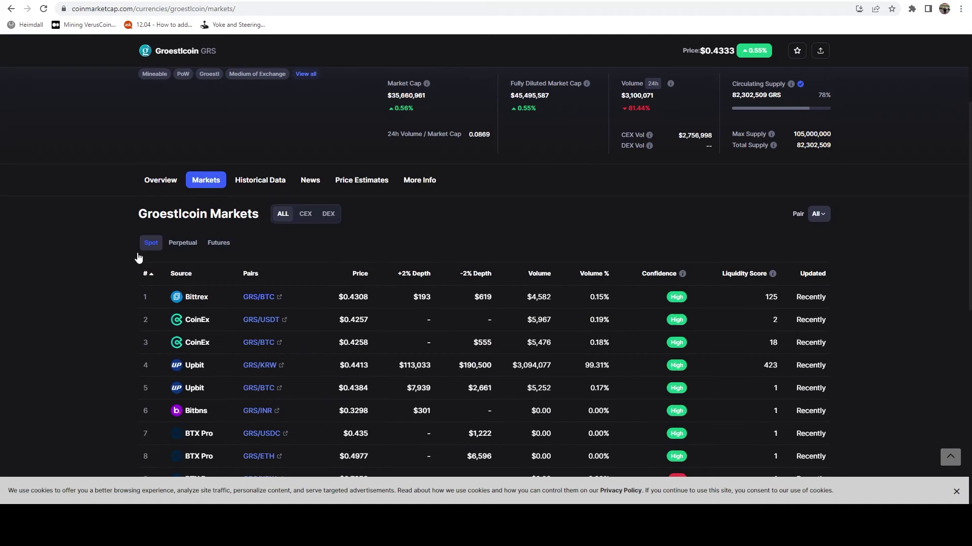
- Scroll through the 14 Groestlcoin markets, led by Upbit's GRS/KRW pair, then return to Zergpool
{"action": "scroll", "coordinate": [65, 260], "scroll_direction": "down", "scroll_amount": 2}
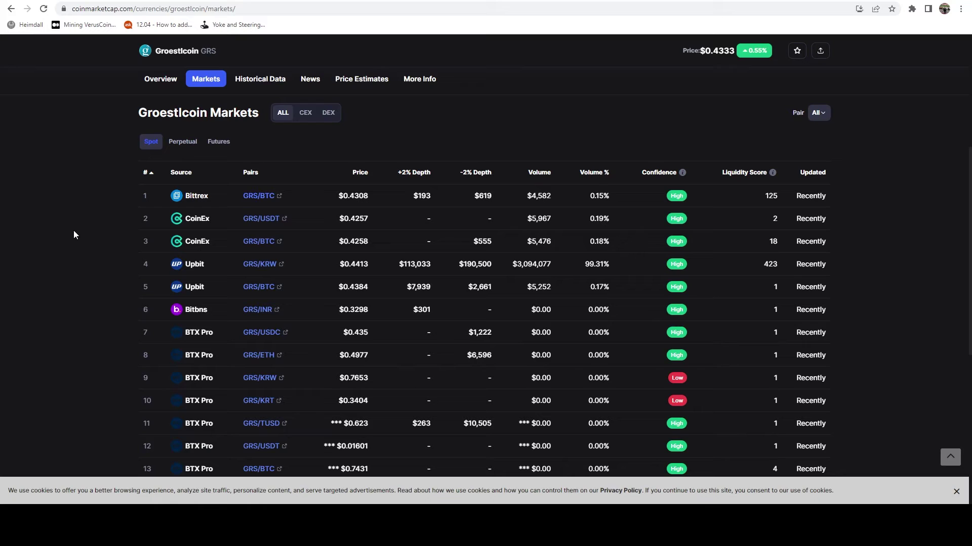
{"action": "scroll", "coordinate": [87, 253], "scroll_direction": "down", "scroll_amount": 2}
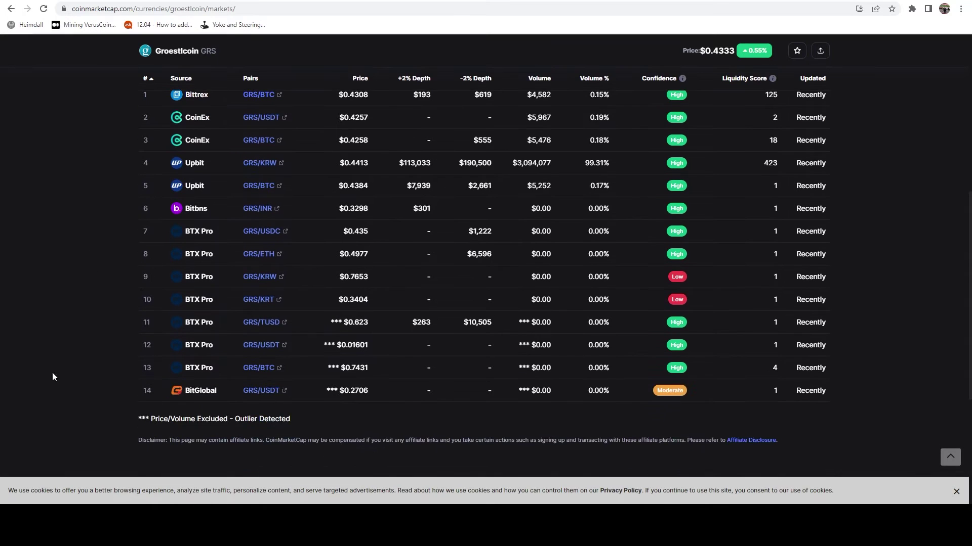
{"action": "scroll", "coordinate": [74, 390], "scroll_direction": "up", "scroll_amount": 1}
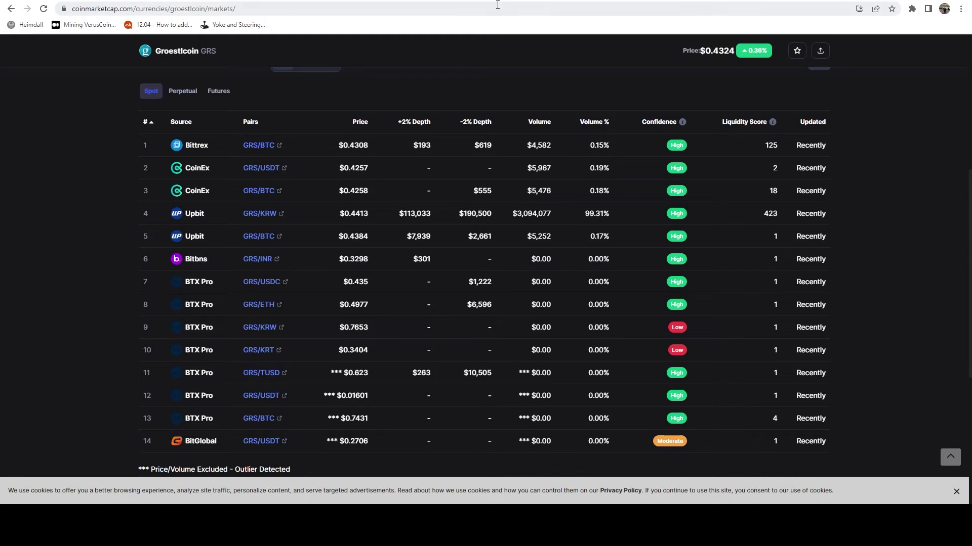
{"action": "key", "text": "ctrl+Tab"}
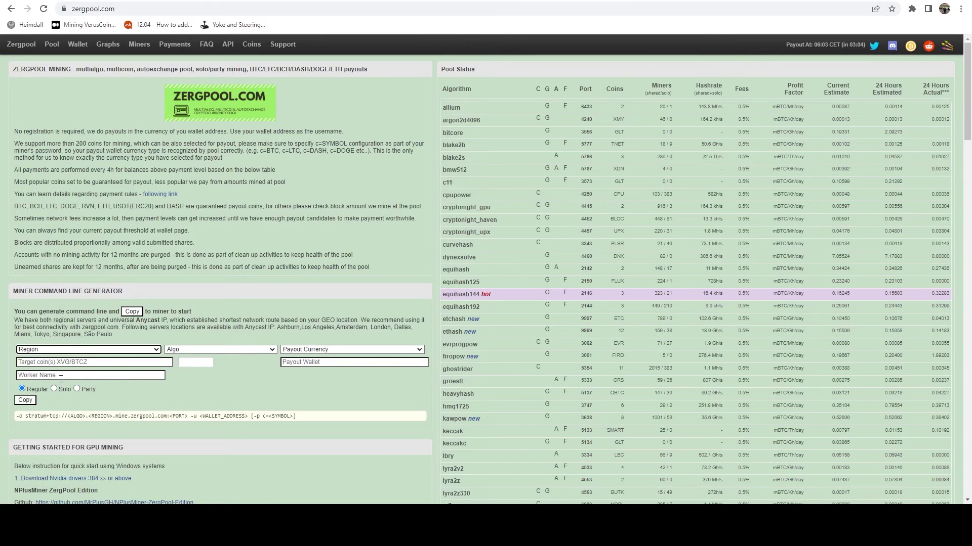
- Generate a North America groestl command paying BTC and select its groestl.na.mine.zergpool.com:5333 stratum address
{"action": "left_click", "coordinate": [70, 349]}
{"action": "left_click", "coordinate": [64, 375]}
{"action": "left_click", "coordinate": [263, 350]}
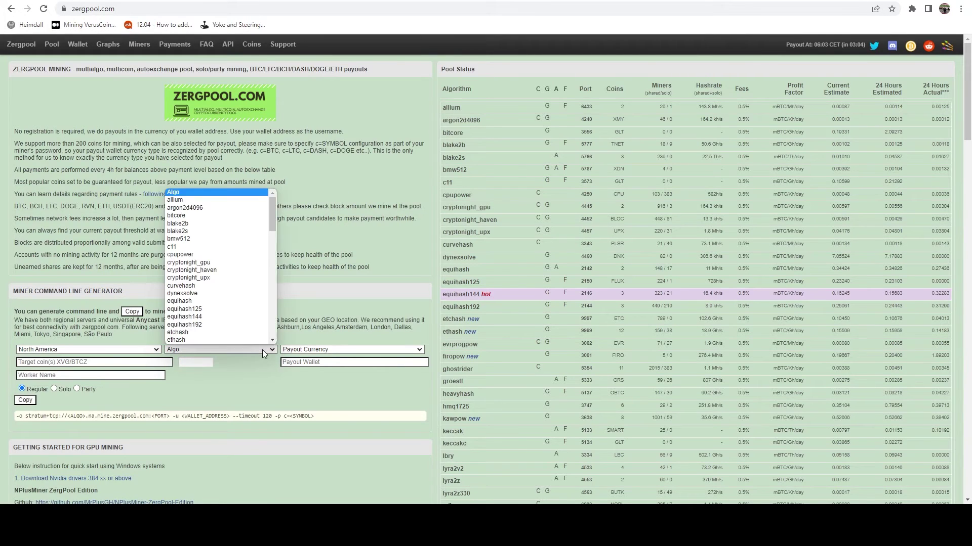
{"action": "scroll", "coordinate": [216, 284], "scroll_direction": "down", "scroll_amount": 4}
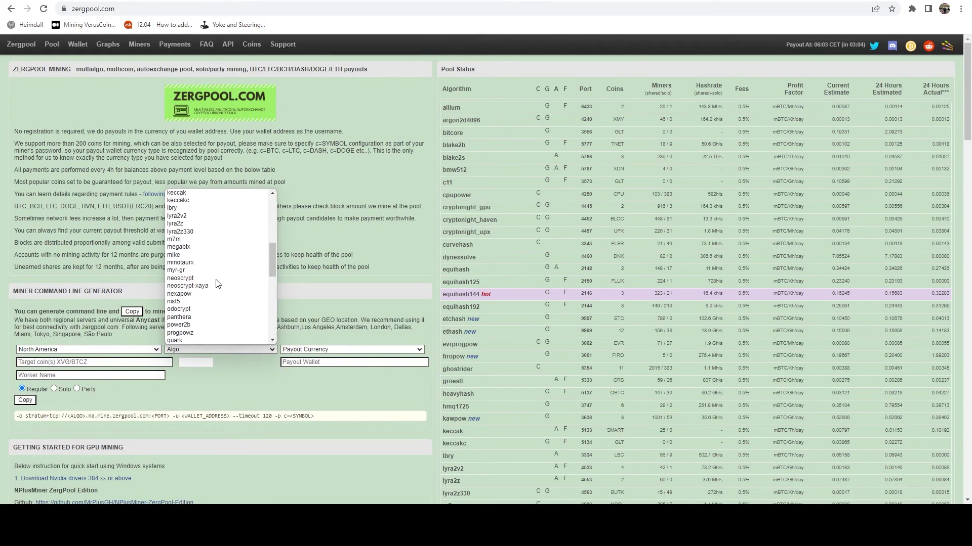
{"action": "scroll", "coordinate": [216, 284], "scroll_direction": "up", "scroll_amount": 4}
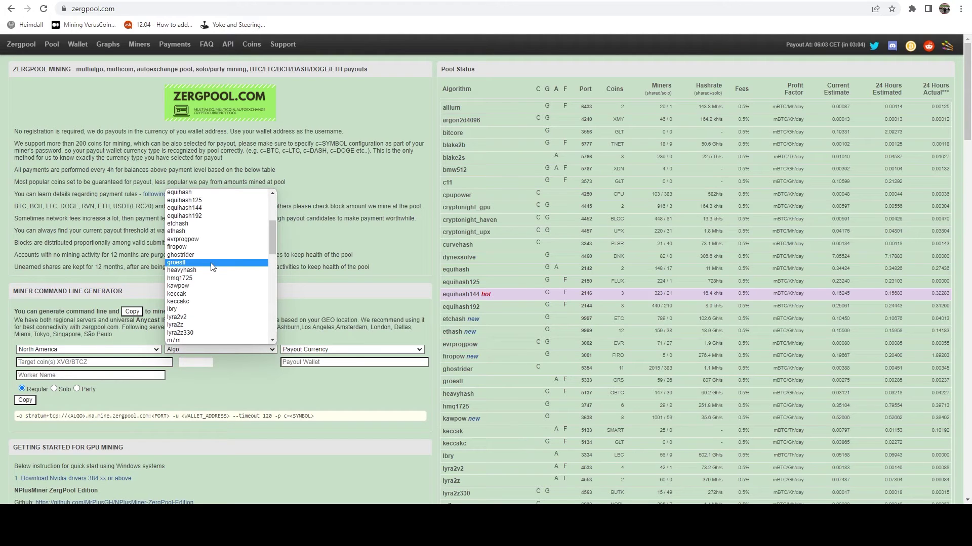
{"action": "left_click", "coordinate": [212, 263]}
{"action": "left_click", "coordinate": [310, 349]}
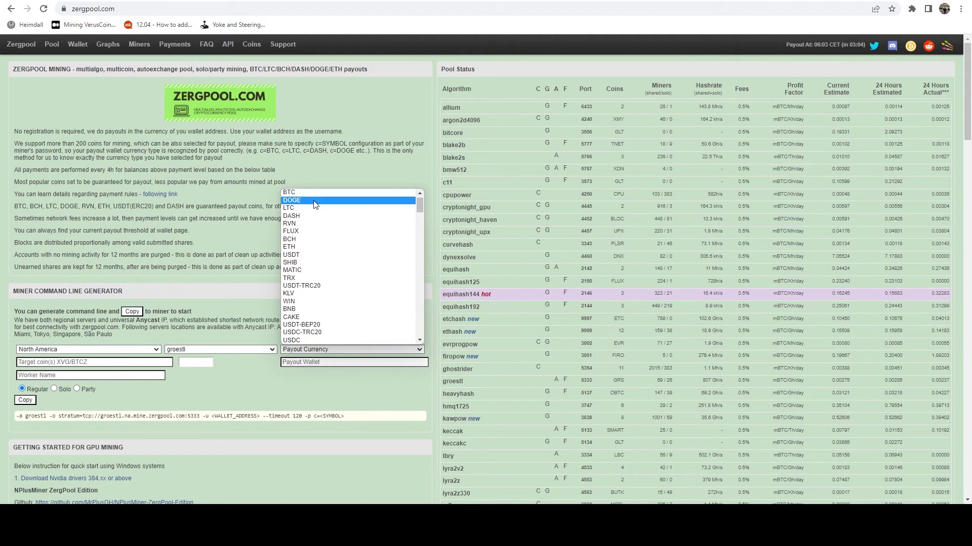
{"action": "left_click", "coordinate": [310, 192]}
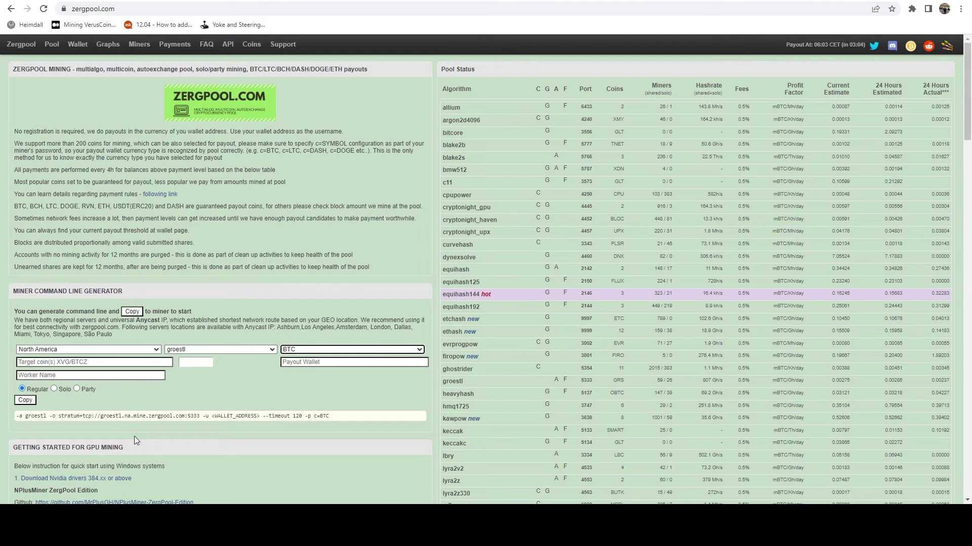
{"action": "left_click_drag", "start_coordinate": [199, 416], "coordinate": [59, 416]}
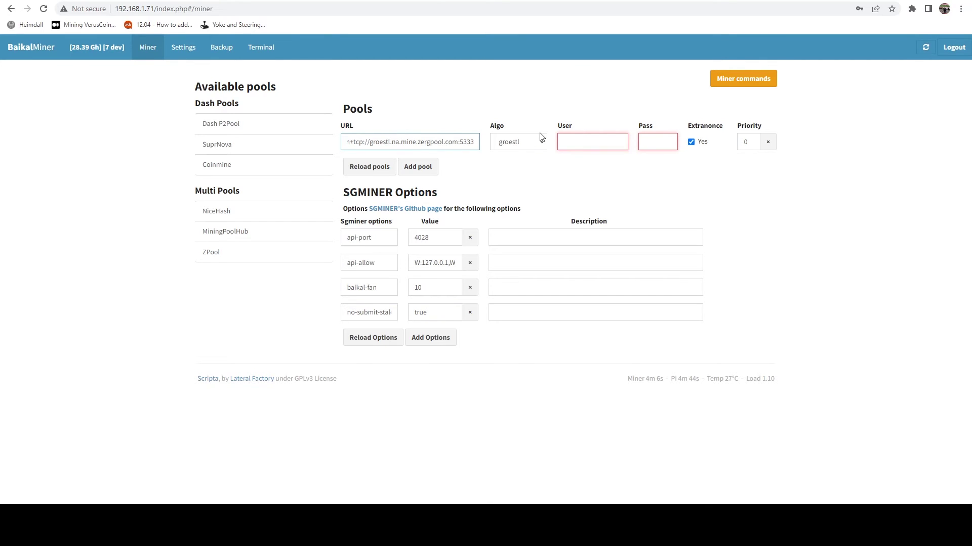
- Keep groestl for the first pool and add a second pool row using qubit
{"action": "left_click", "coordinate": [524, 146]}
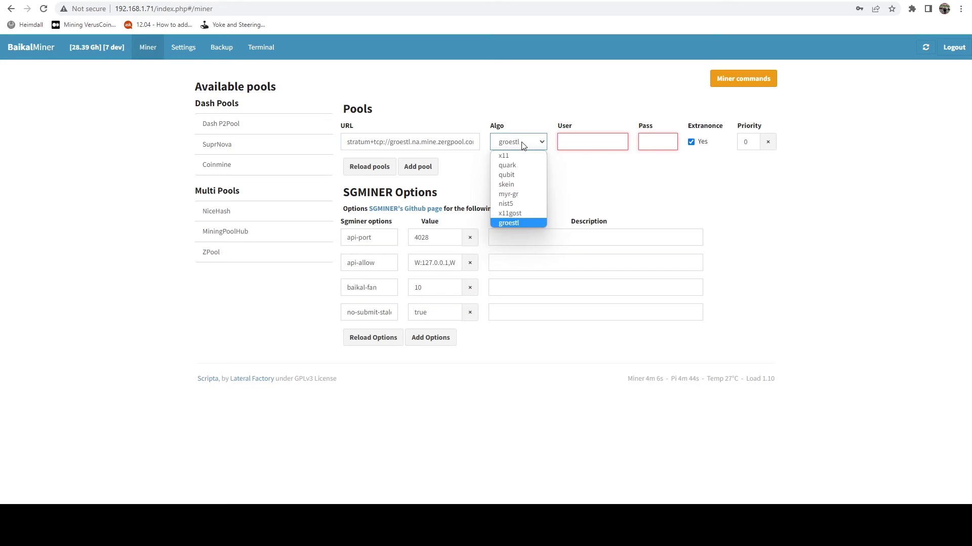
{"action": "left_click", "coordinate": [526, 143]}
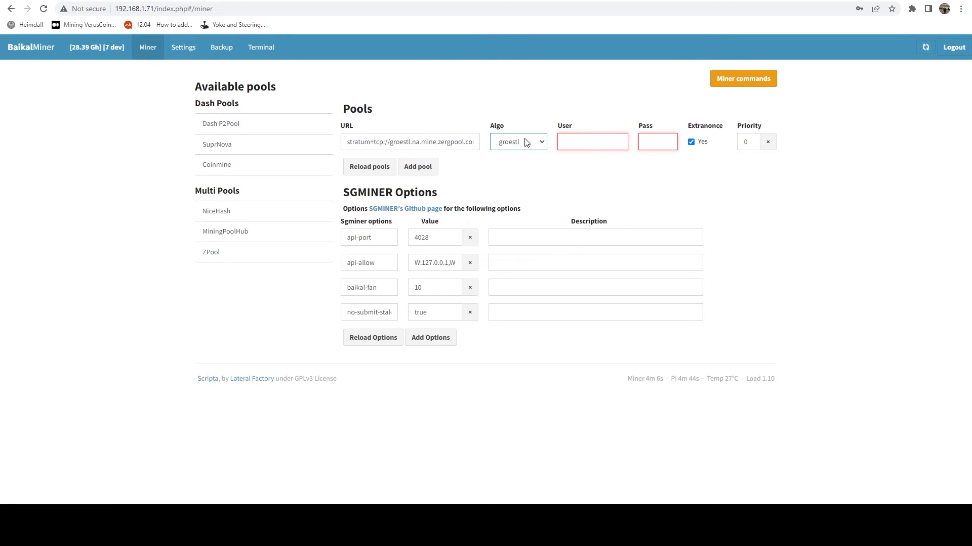
{"action": "left_click", "coordinate": [418, 167]}
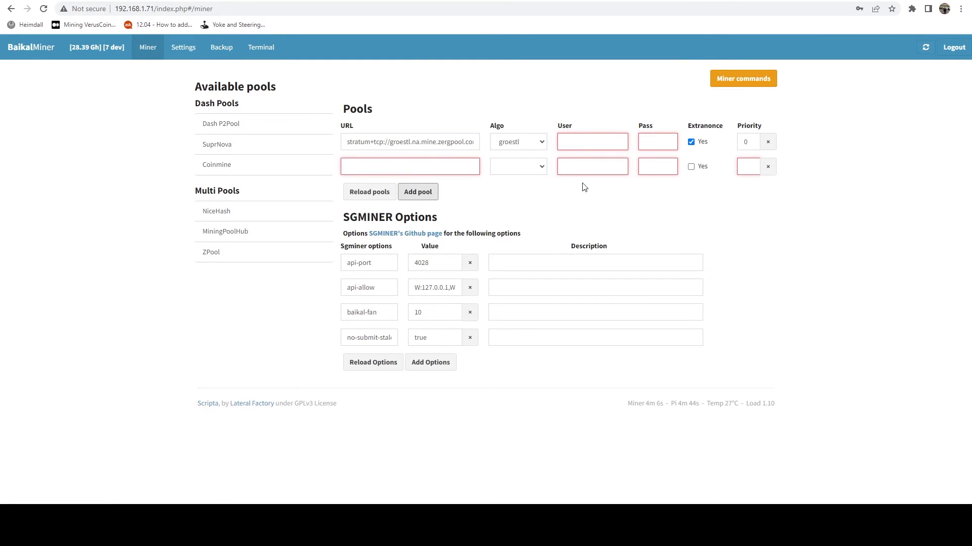
{"action": "left_click", "coordinate": [521, 169]}
{"action": "left_click", "coordinate": [523, 210]}
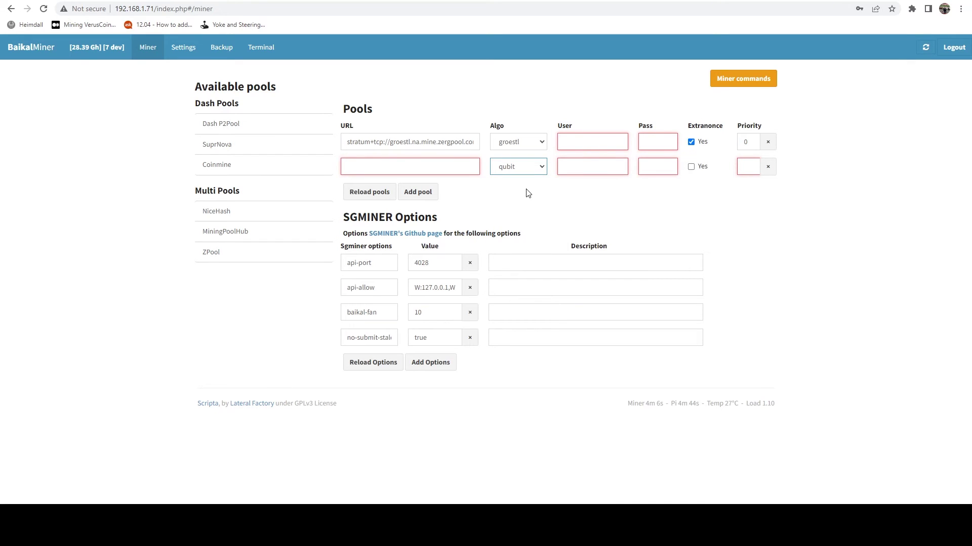
{"action": "left_click", "coordinate": [651, 136]}
{"action": "type", "text": "c=BTC"}
{"action": "key", "text": "ctrl+Tab"}
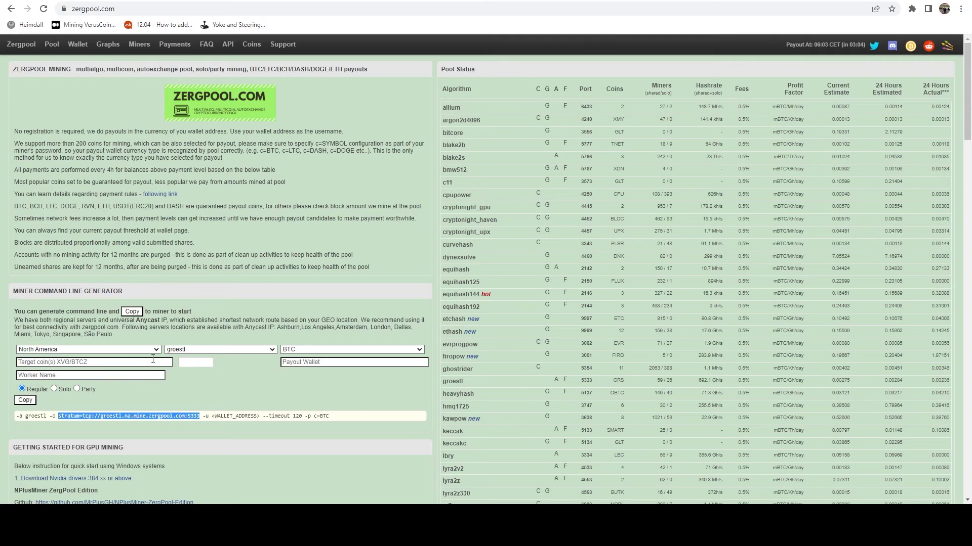
- Switch Zergpool's generator to qubit and select its port 4733 stratum URL
{"action": "left_click", "coordinate": [186, 349]}
{"action": "scroll", "coordinate": [207, 309], "scroll_direction": "down", "scroll_amount": 5}
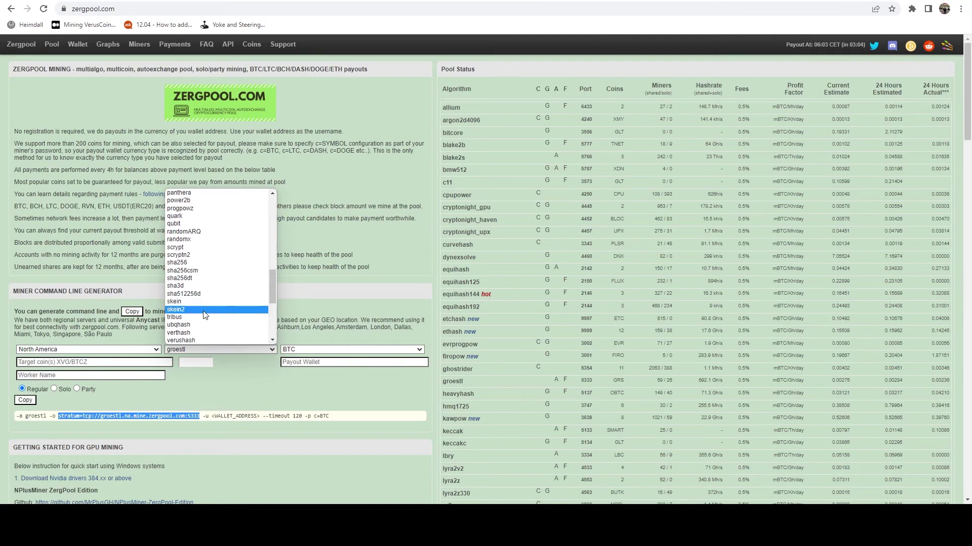
{"action": "left_click", "coordinate": [196, 222]}
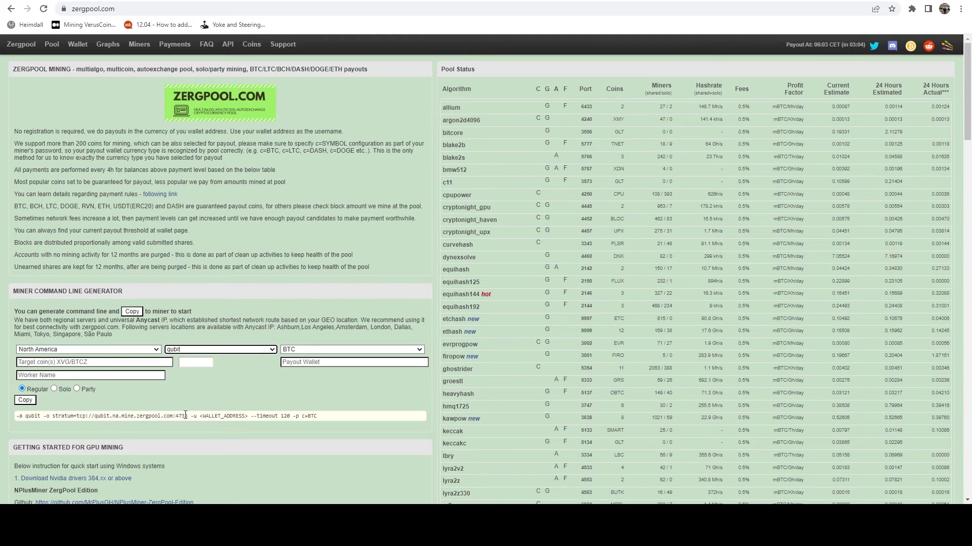
{"action": "left_click_drag", "start_coordinate": [187, 416], "coordinate": [55, 417]}
{"action": "key", "text": "ctrl+c"}
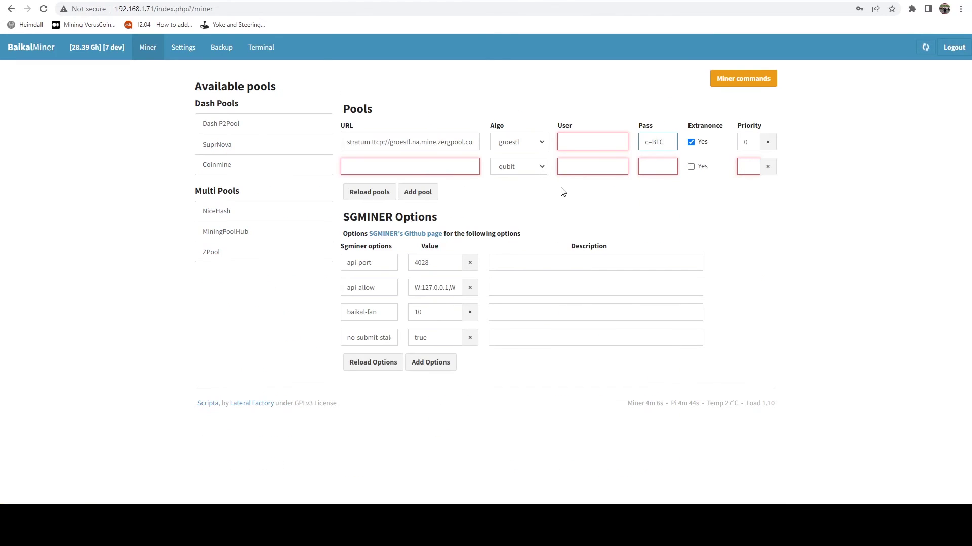
- Paste the qubit stratum URL into the second pool row, with password c=BTC and Extranonce enabled
{"action": "left_click", "coordinate": [465, 167]}
{"action": "key", "text": "ctrl+v"}
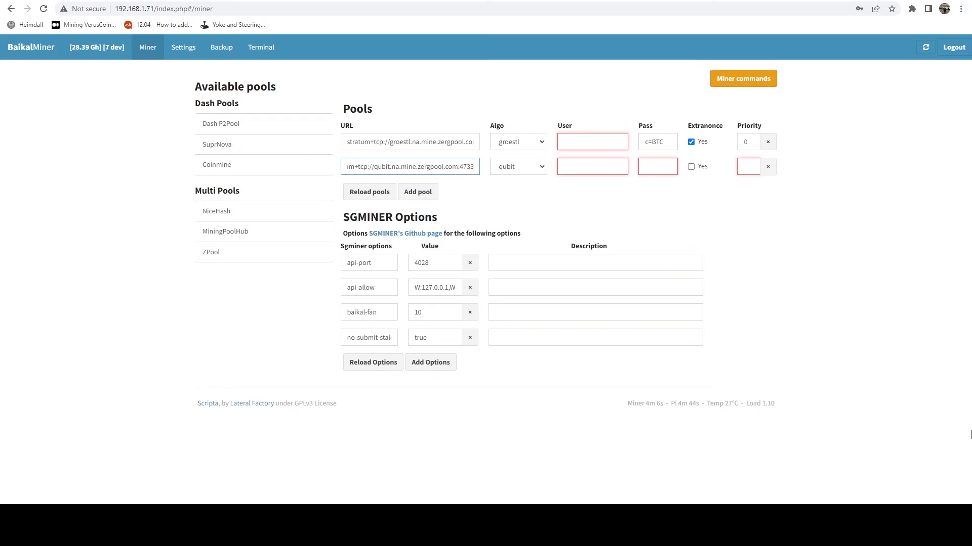
{"action": "left_click", "coordinate": [667, 168]}
{"action": "type", "text": "c"}
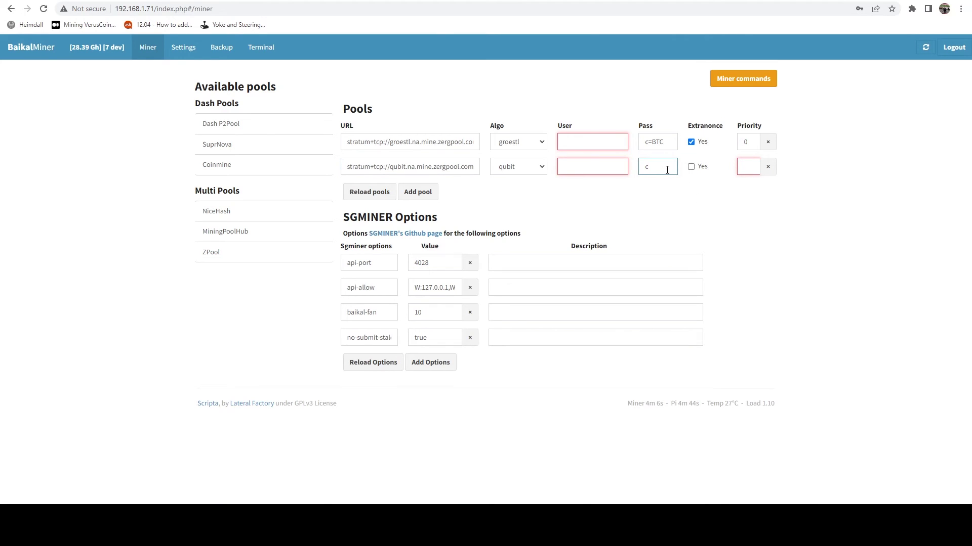
{"action": "type", "text": "=BTC"}
{"action": "left_click", "coordinate": [692, 167]}
- Give the qubit failover pool priority 1, then bring up the miner status page
{"action": "left_click", "coordinate": [741, 172]}
{"action": "type", "text": "1"}
{"action": "left_click", "coordinate": [866, 350]}
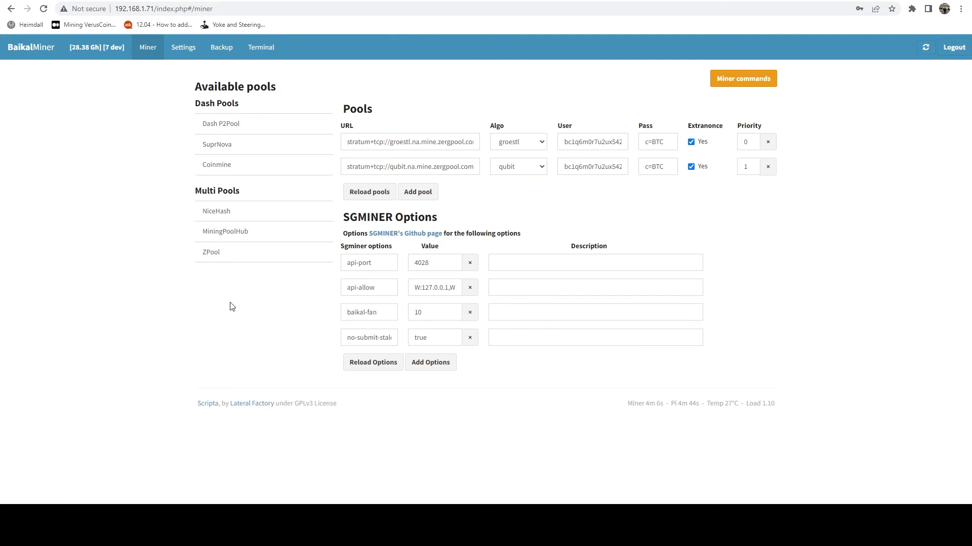
{"action": "left_click", "coordinate": [97, 46]}
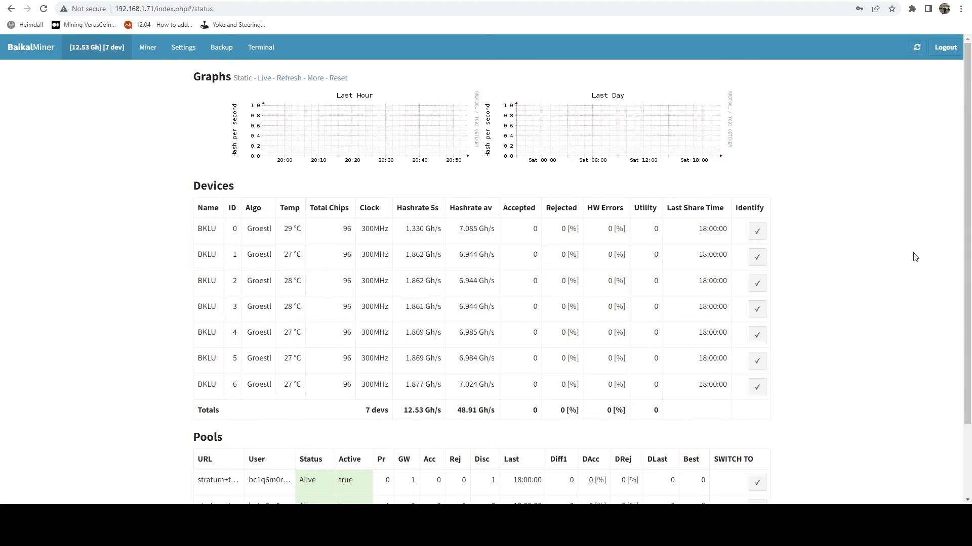
- Check that the seven devices total 28.39 Gh/s on Groestl, then move to the Zergpool wallet tab
{"action": "scroll", "coordinate": [314, 408], "scroll_direction": "down", "scroll_amount": 2}
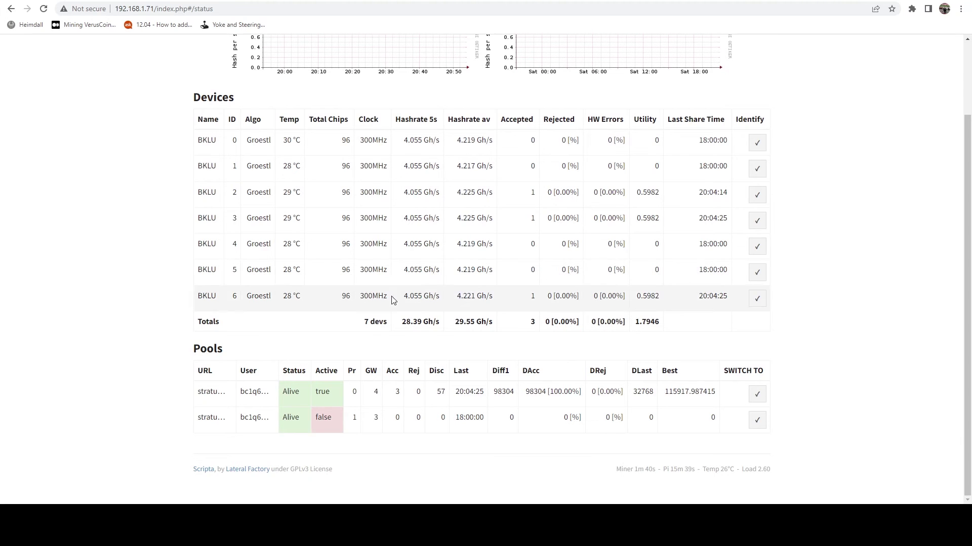
{"action": "key", "text": "ctrl+Tab"}
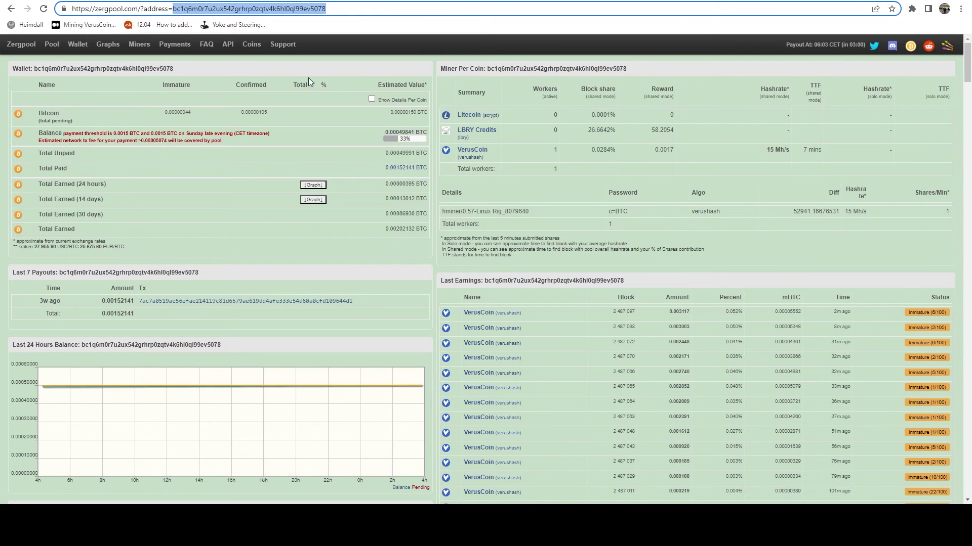
- Reload the Zergpool wallet to see Groestlcoin at 5.6 Gh/s, then return to miner status
{"action": "left_click", "coordinate": [364, 58]}
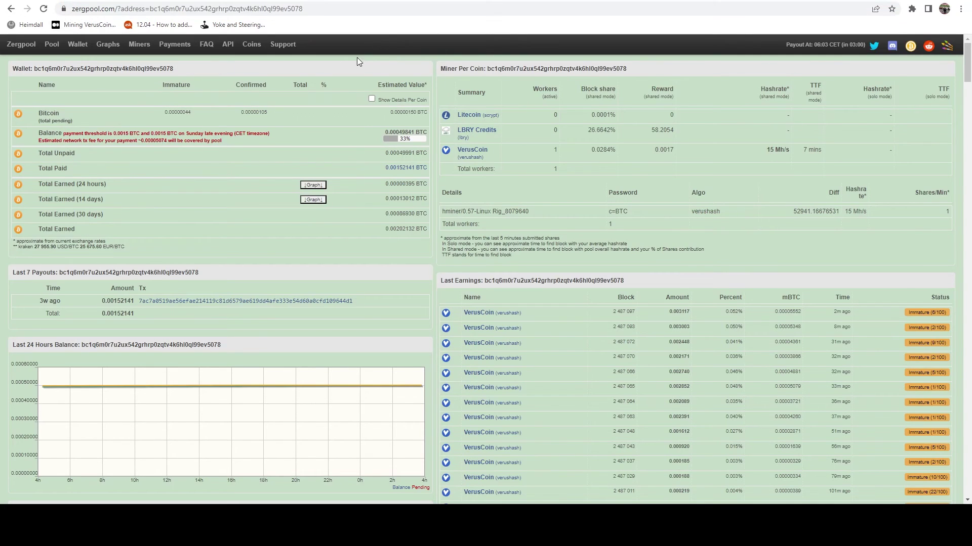
{"action": "left_click", "coordinate": [44, 10]}
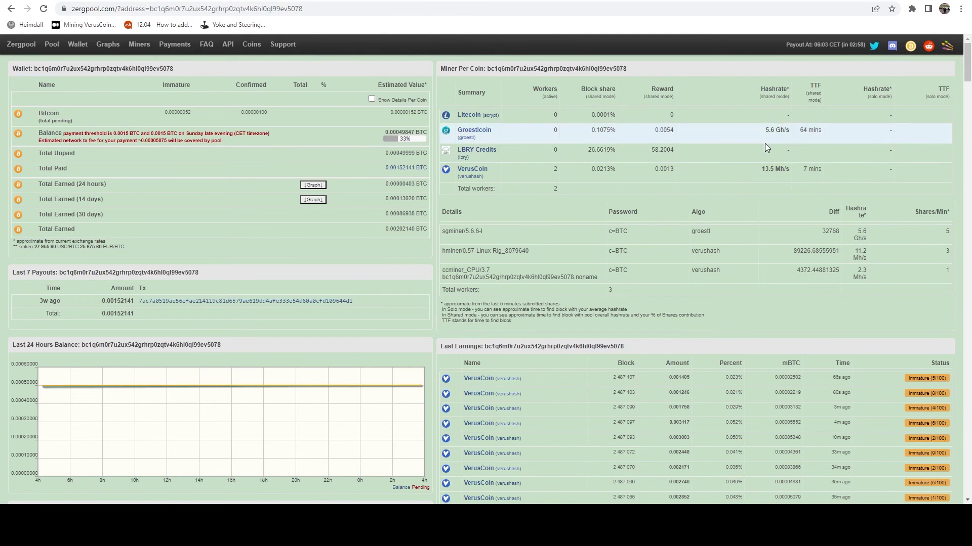
{"action": "scroll", "coordinate": [759, 141], "scroll_direction": "down", "scroll_amount": 5}
{"action": "scroll", "coordinate": [757, 155], "scroll_direction": "up", "scroll_amount": 5}
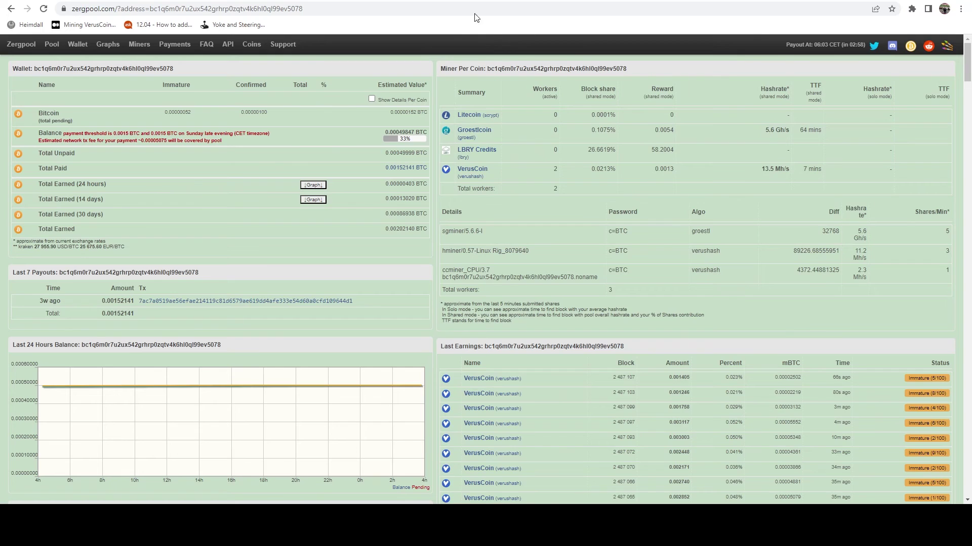
{"action": "left_click", "coordinate": [428, 2]}
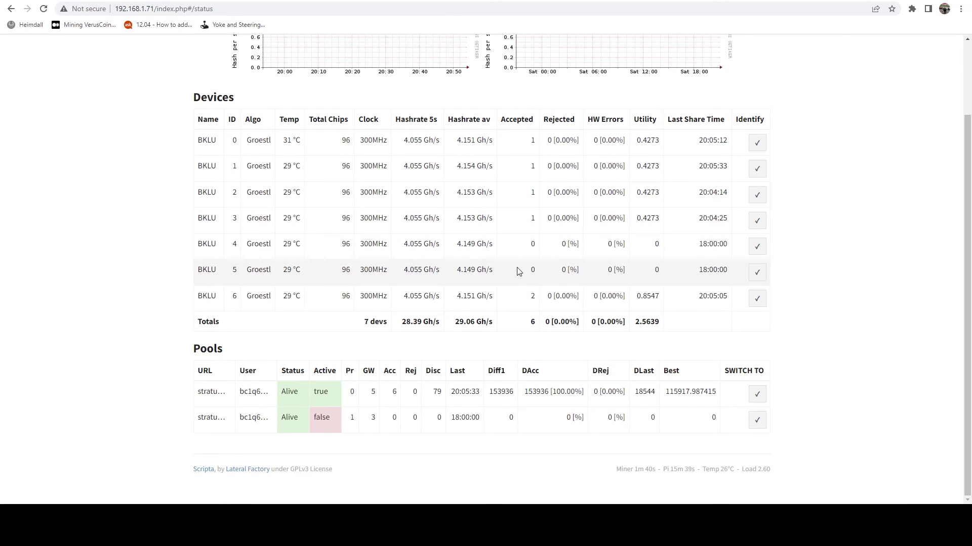
{"action": "scroll", "coordinate": [469, 319], "scroll_direction": "up", "scroll_amount": 1}
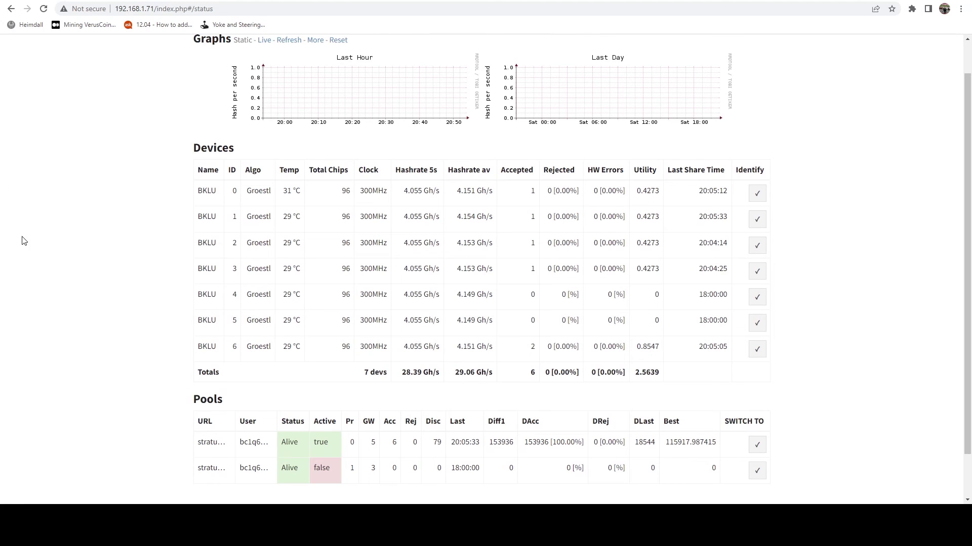
{"action": "scroll", "coordinate": [180, 245], "scroll_direction": "up", "scroll_amount": 1}
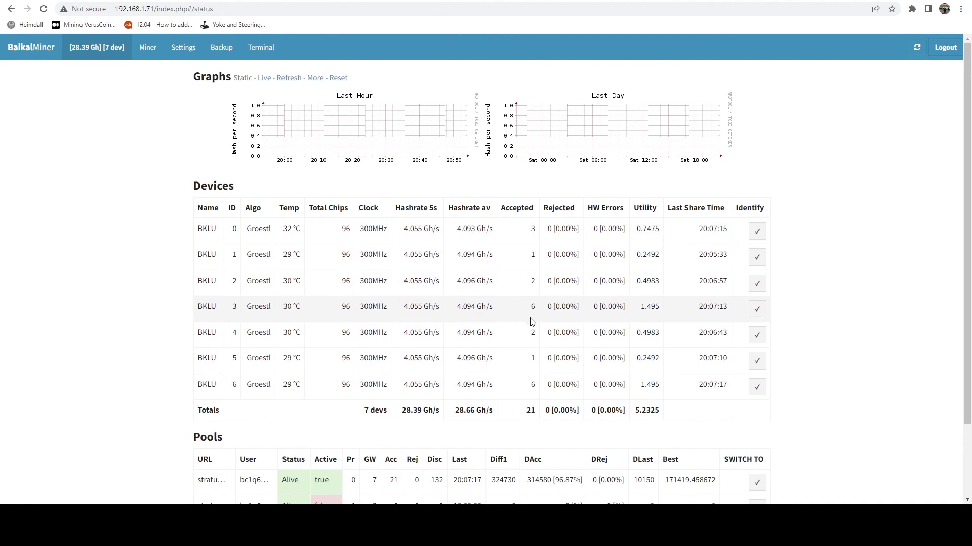
{"action": "left_click", "coordinate": [78, 1]}
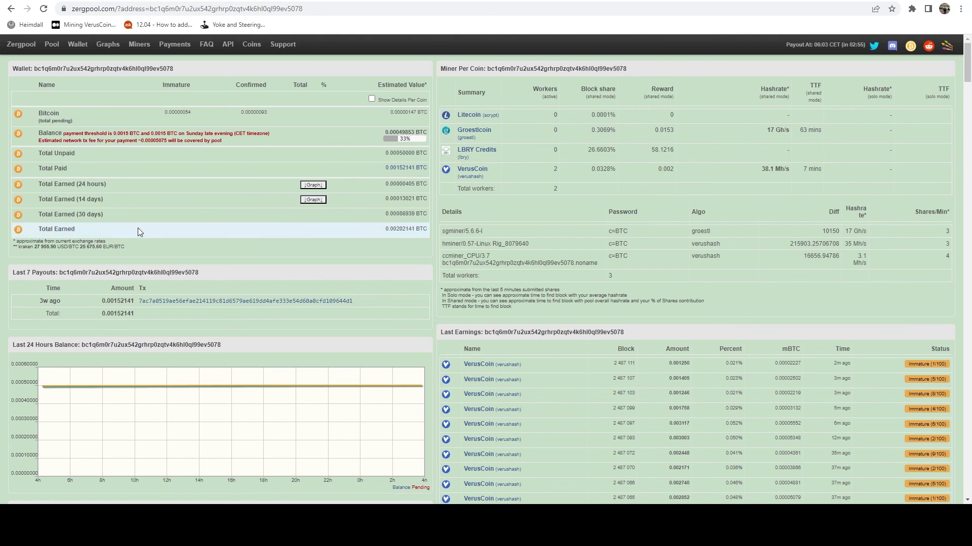
{"action": "left_click", "coordinate": [239, 1]}
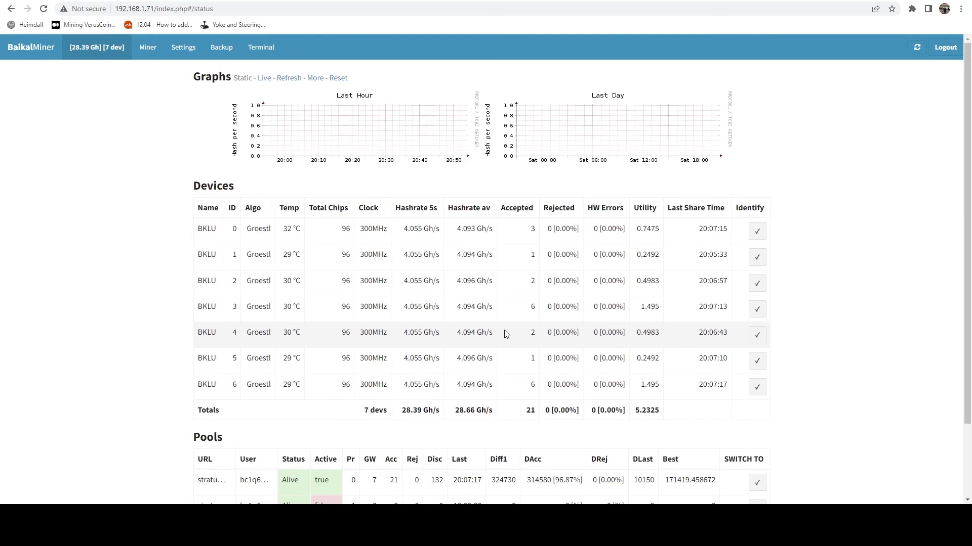